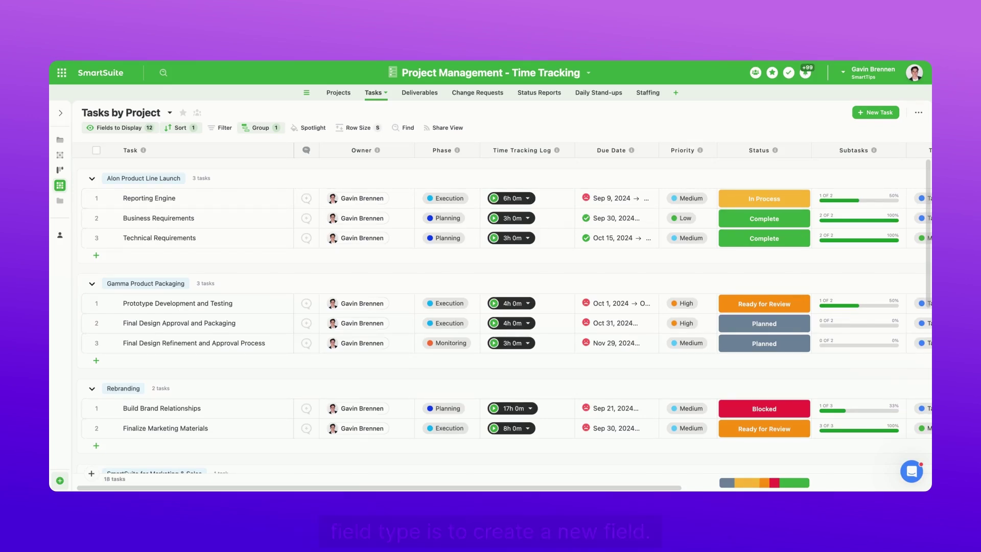
# Add a Time Tracking Log field to the Tasks table with Pill display in teal
pyautogui.hscroll(10, 613, 306)
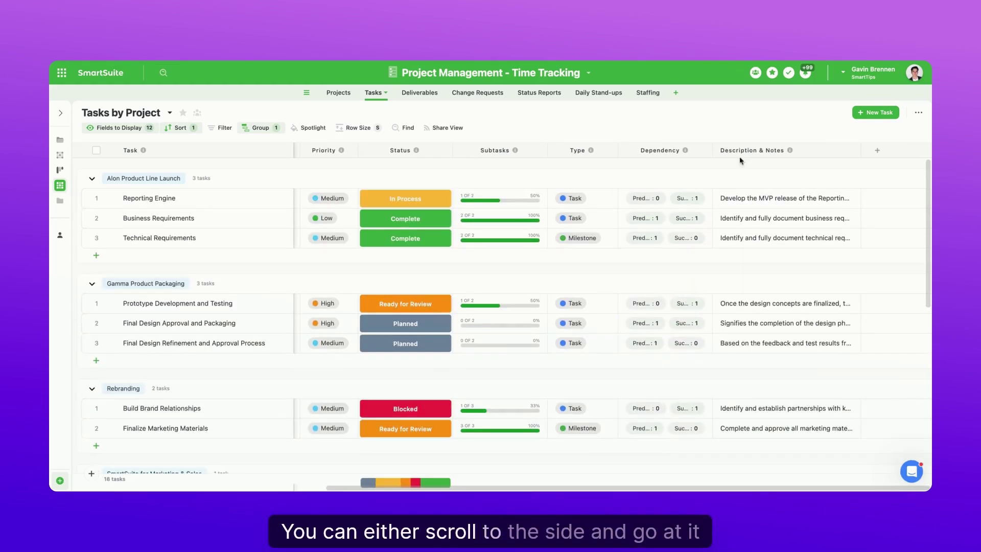
pyautogui.click(880, 151)
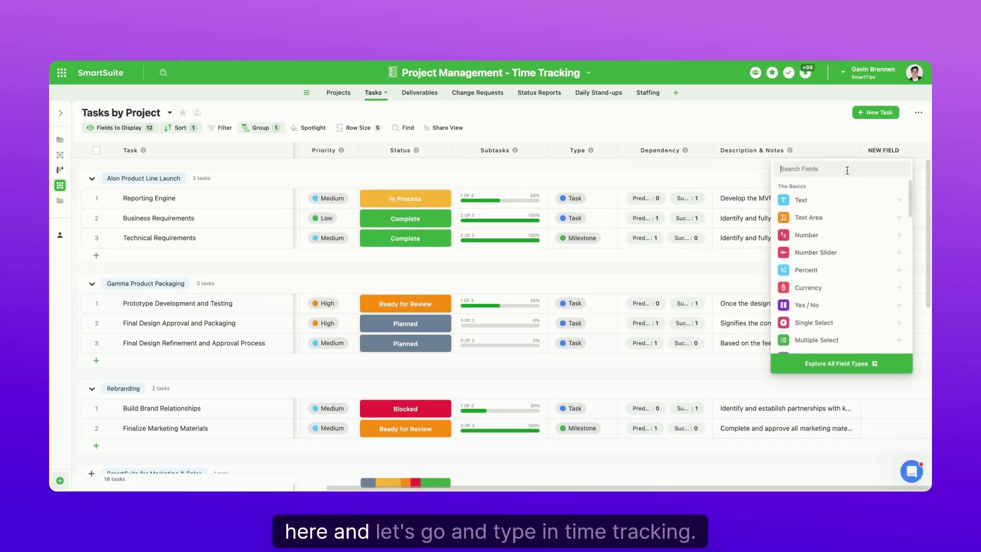
pyautogui.write('t')
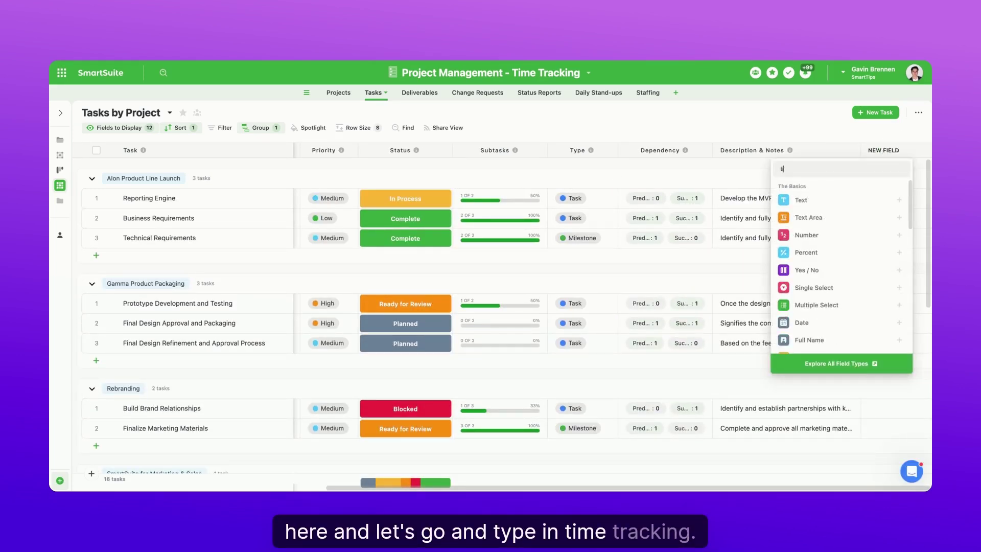
pyautogui.write('ime')
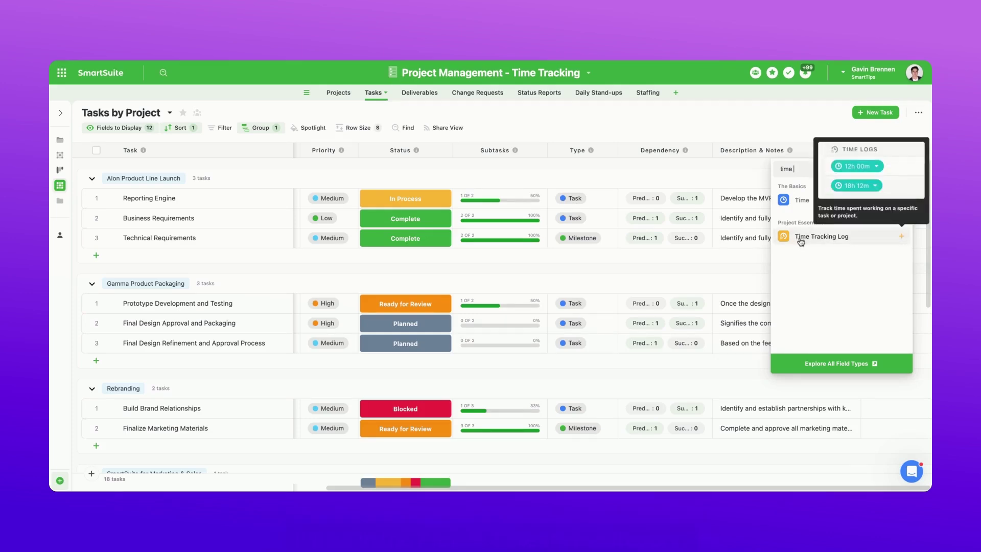
pyautogui.click(827, 235)
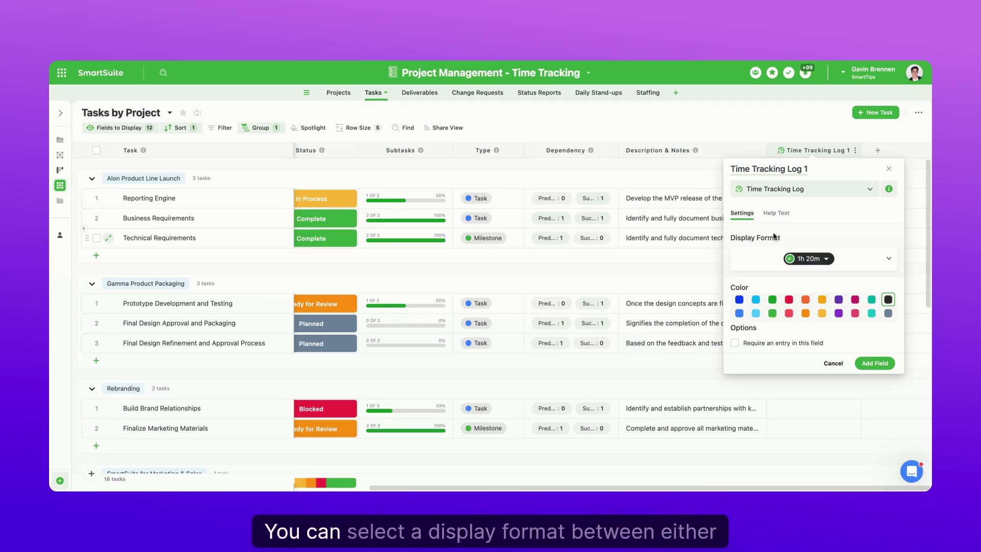
pyautogui.click(786, 260)
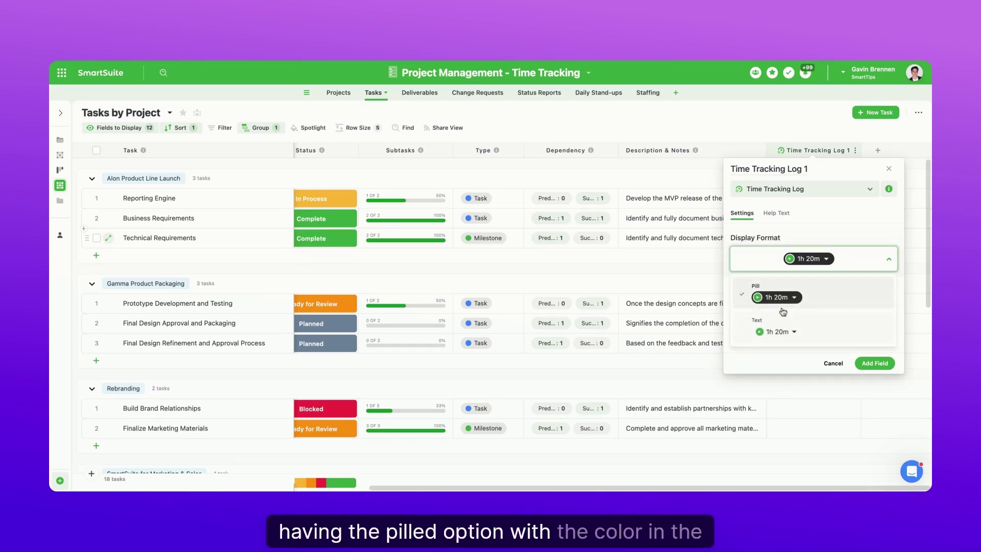
pyautogui.click(792, 323)
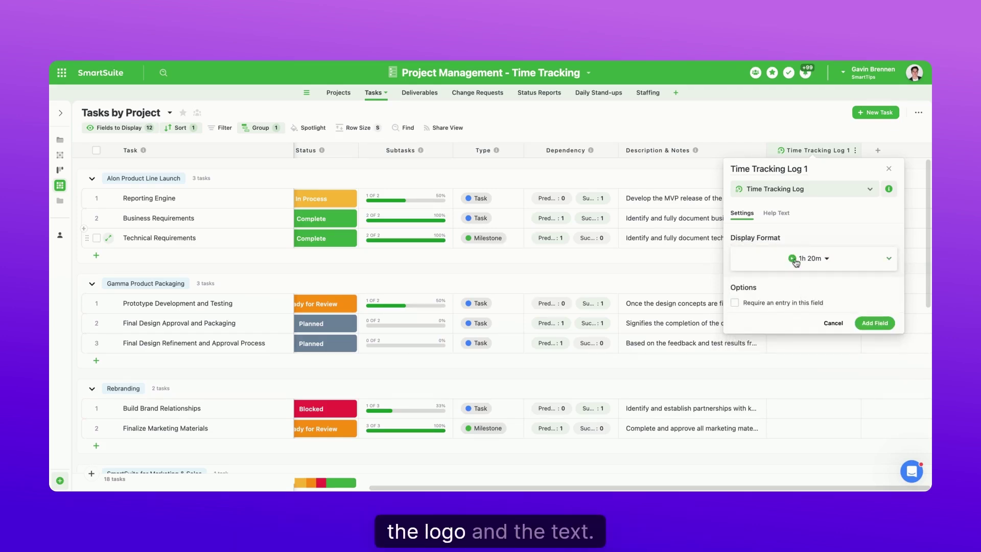
pyautogui.click(847, 263)
pyautogui.click(812, 288)
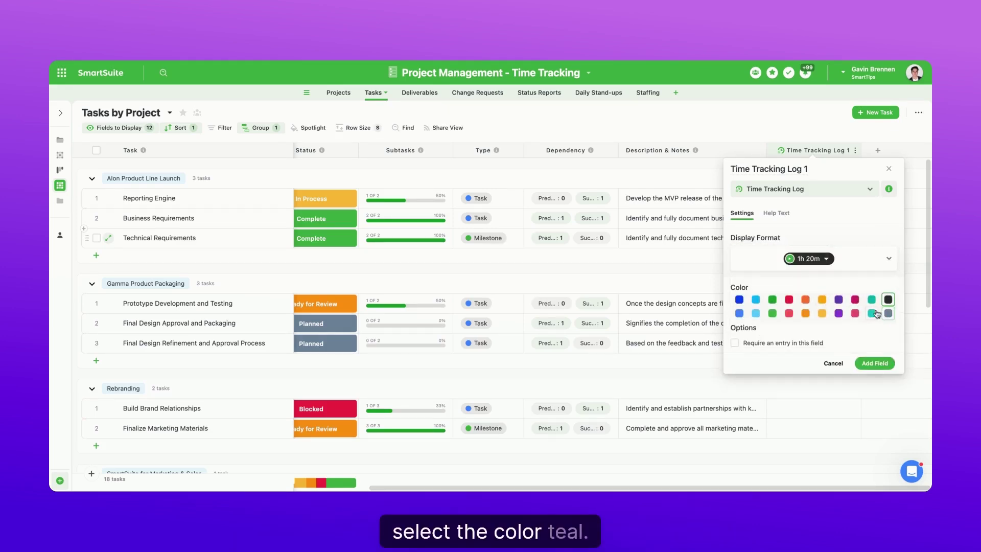
pyautogui.click(875, 313)
pyautogui.click(871, 362)
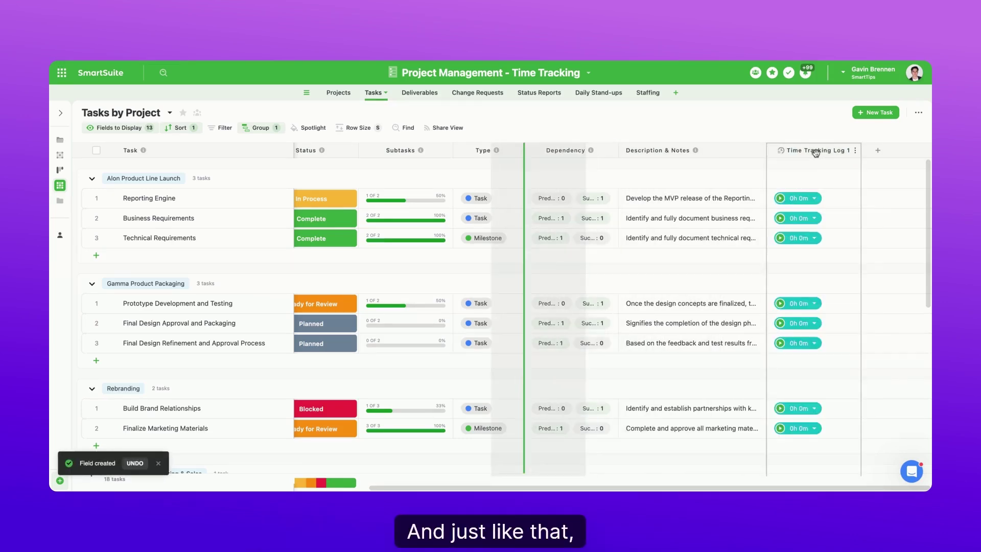
# Move the new time tracking column beside the old Time Tracking Log, then delete the old field
pyautogui.moveTo(816, 153); pyautogui.dragTo(453, 153)
pyautogui.hscroll(-5, 424, 197)
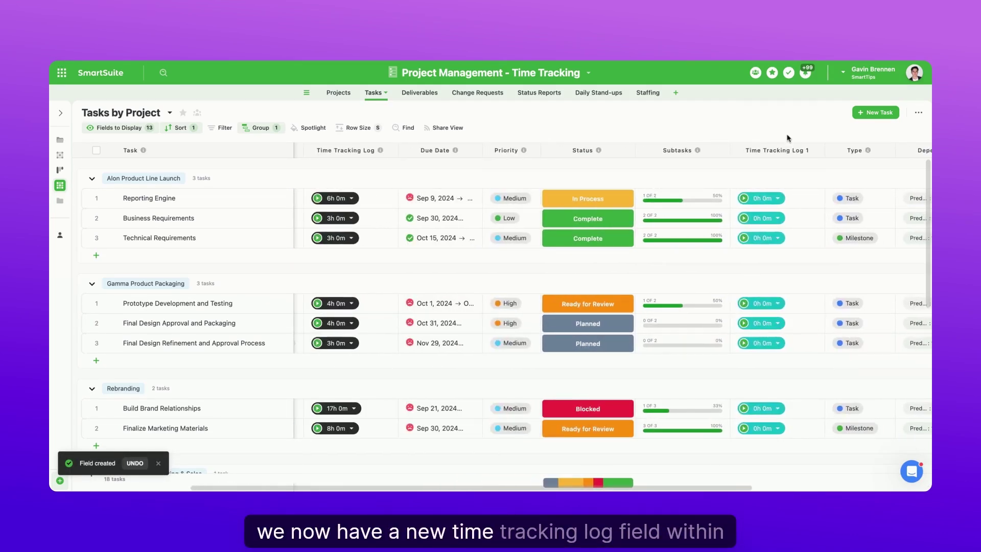
pyautogui.moveTo(774, 150); pyautogui.dragTo(445, 153)
pyautogui.hscroll(-5, 419, 165)
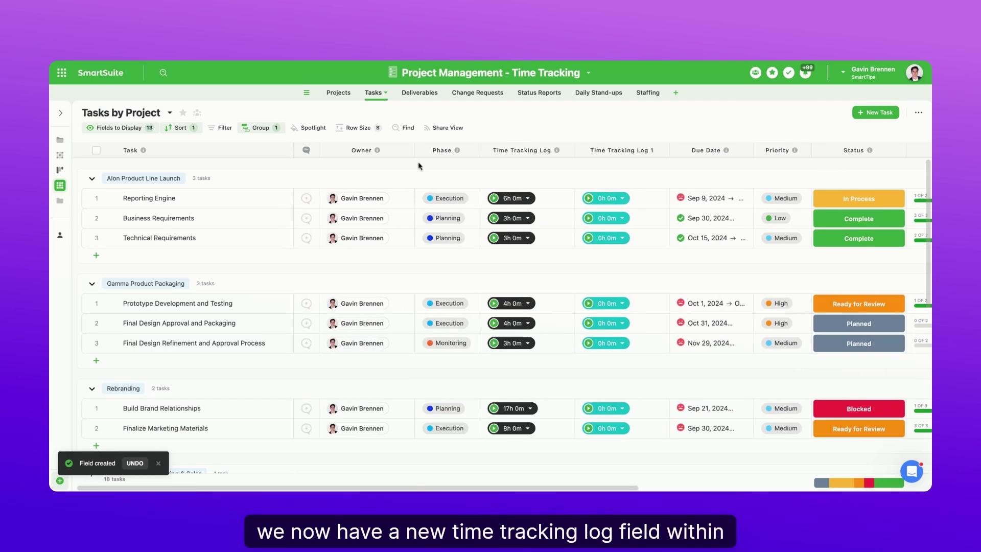
pyautogui.click(568, 150)
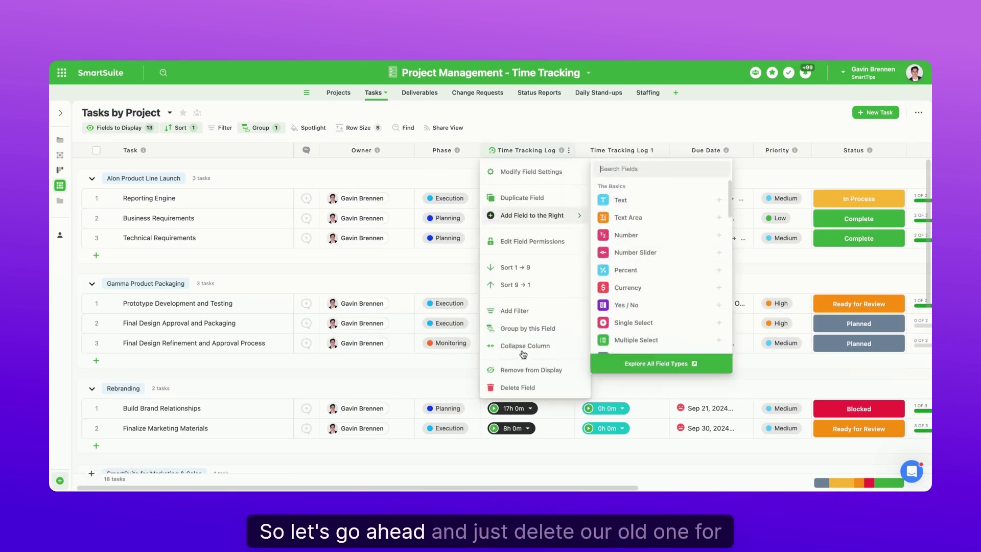
pyautogui.click(517, 387)
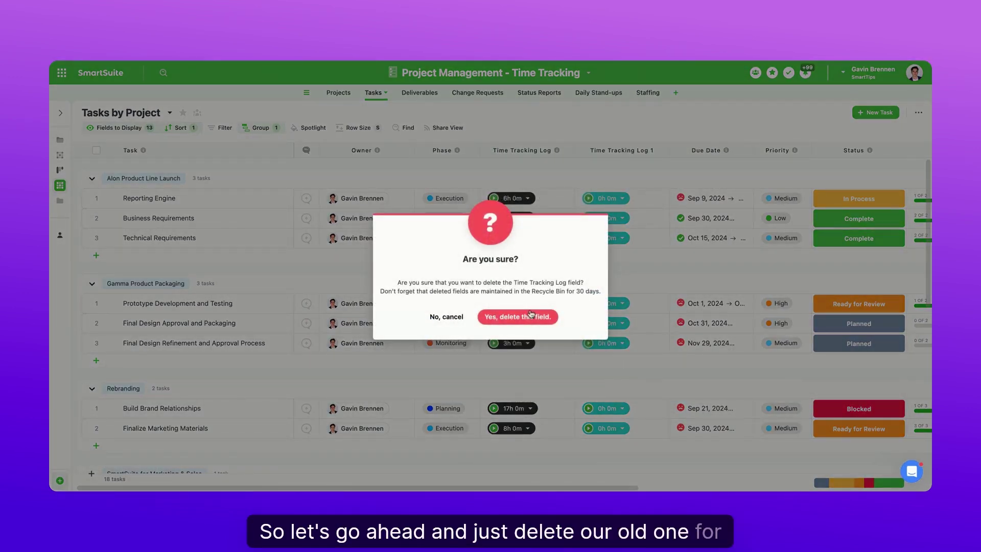
pyautogui.click(532, 316)
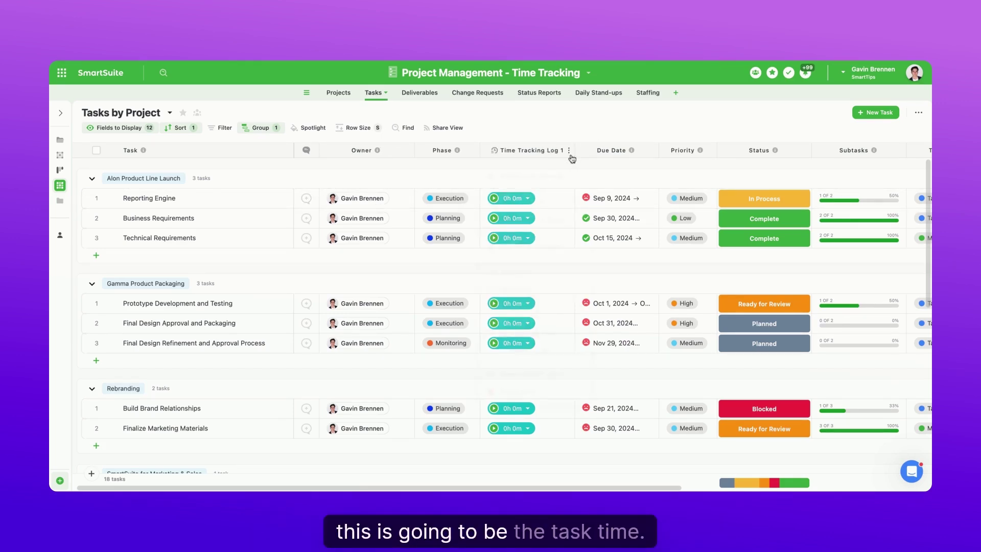
# Rename the new time tracking field to Task Time
pyautogui.click(568, 150)
pyautogui.click(526, 171)
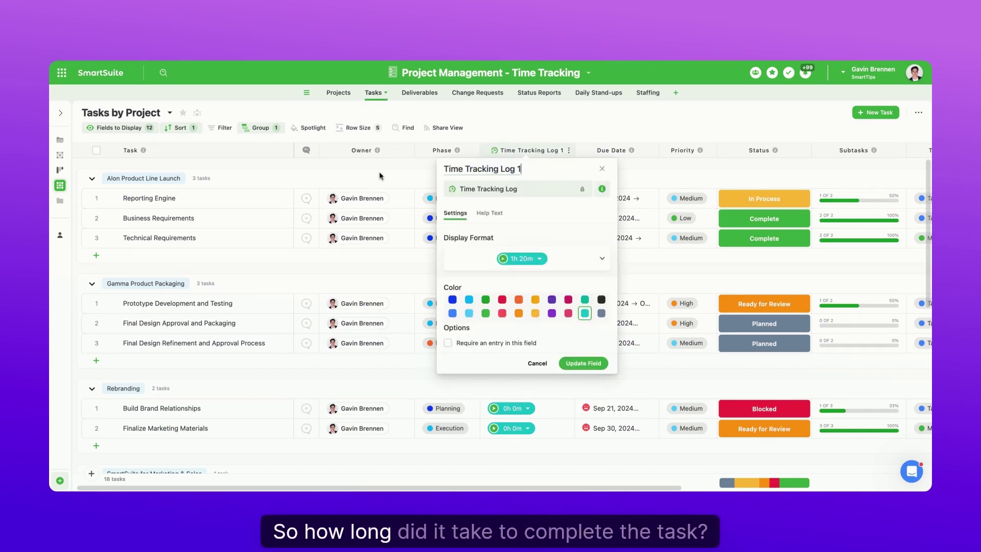
pyautogui.tripleClick(438, 176)
pyautogui.write('Ta')
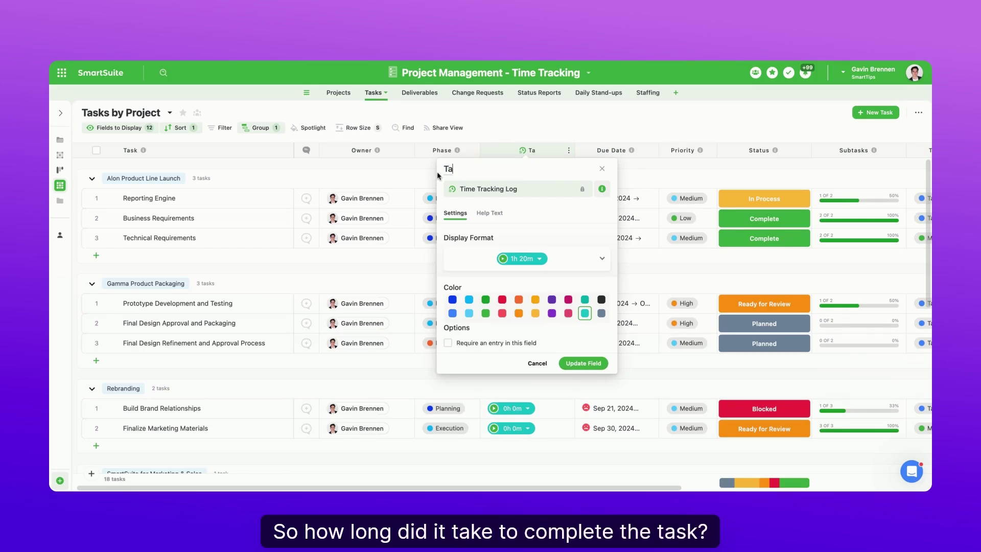
pyautogui.write('sk')
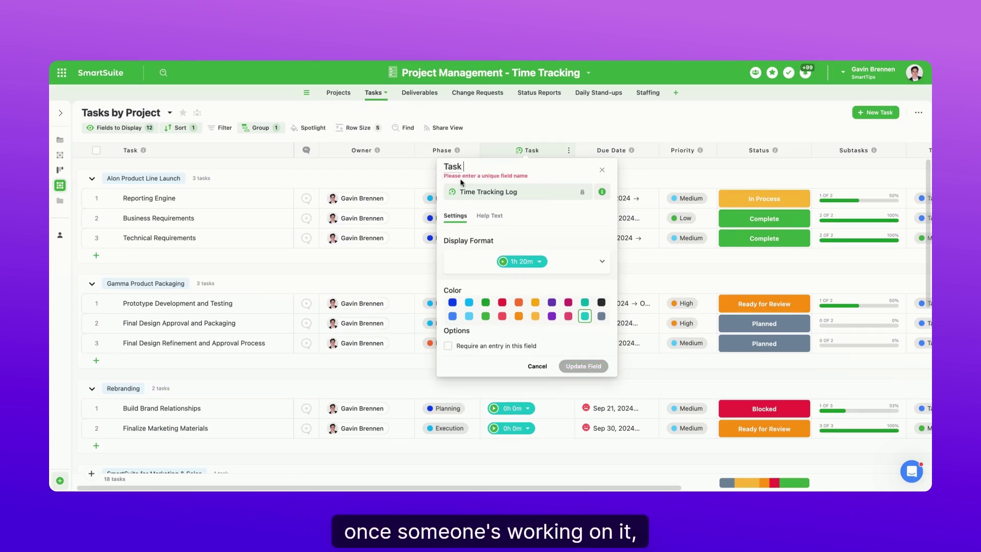
pyautogui.write(' Time')
pyautogui.click(583, 363)
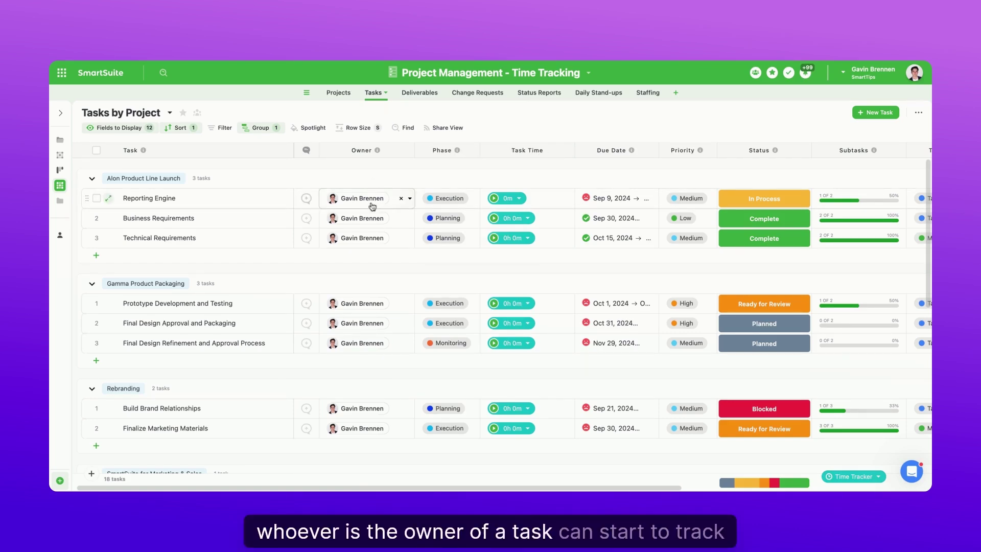
# Add a 3h30 duration entry to Reporting Engine's Task Time
pyautogui.click(494, 199)
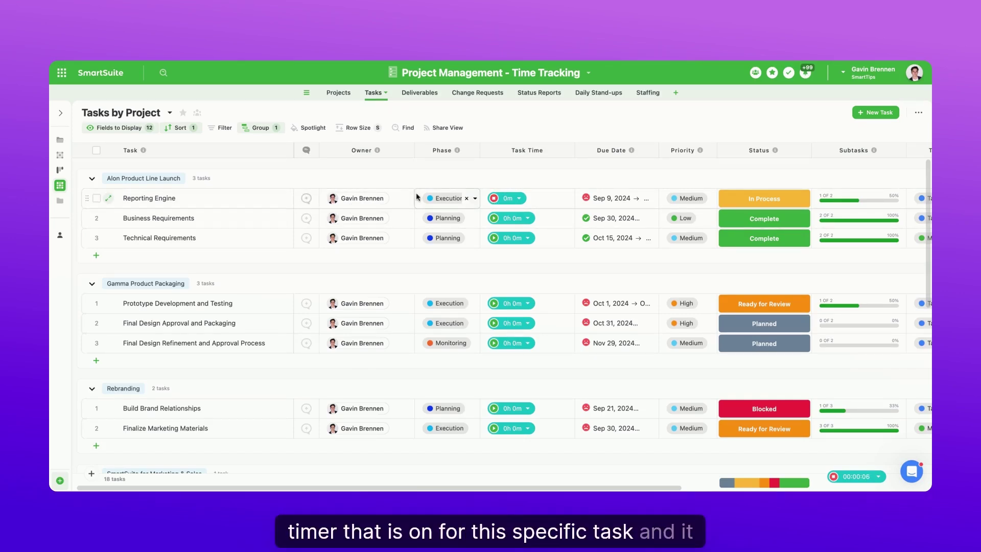
pyautogui.click(494, 199)
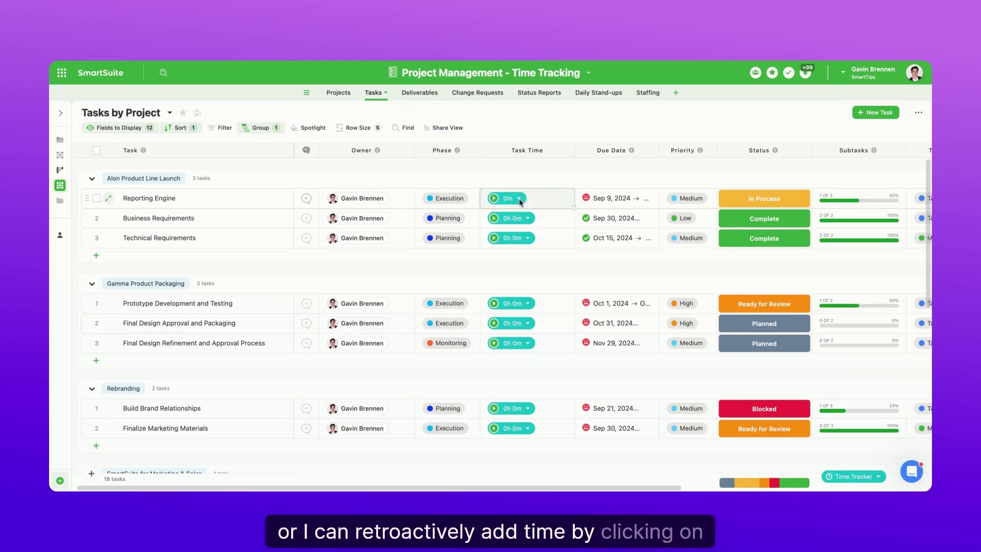
pyautogui.click(520, 200)
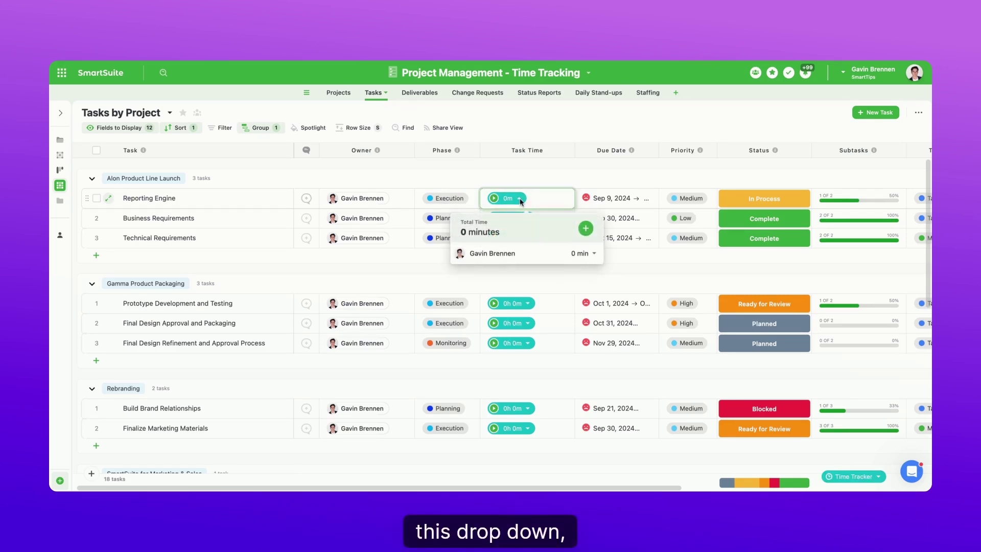
pyautogui.click(586, 230)
pyautogui.click(570, 277)
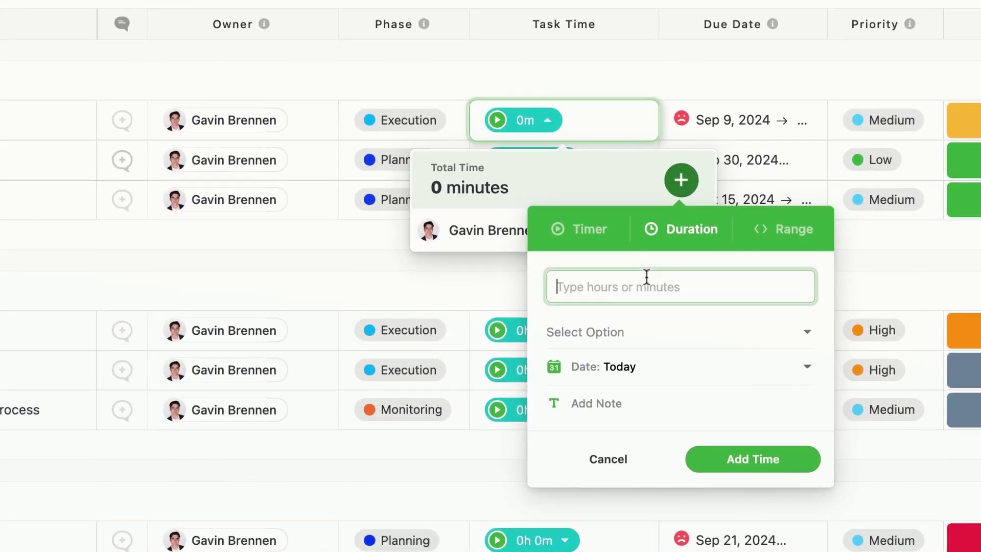
pyautogui.write('3h30m')
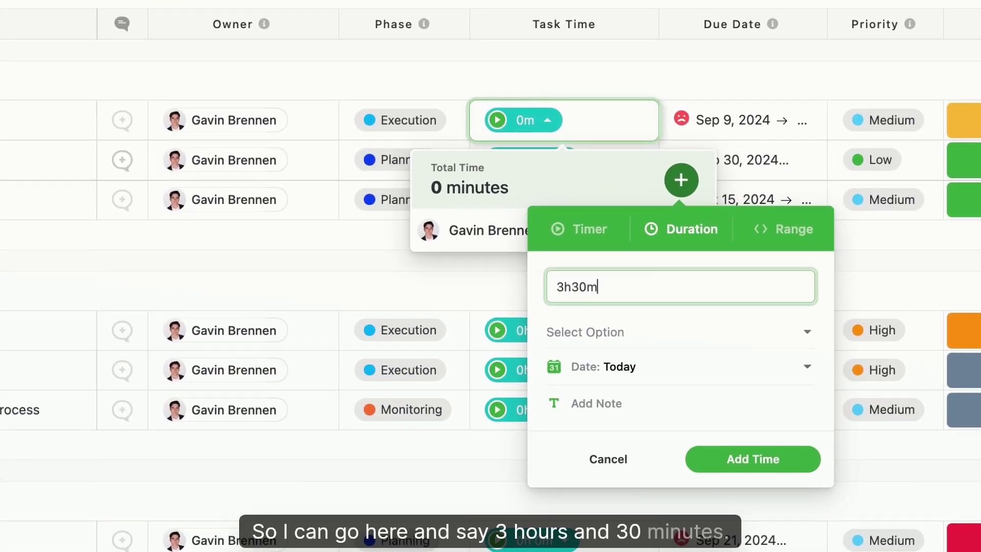
pyautogui.press('Return')
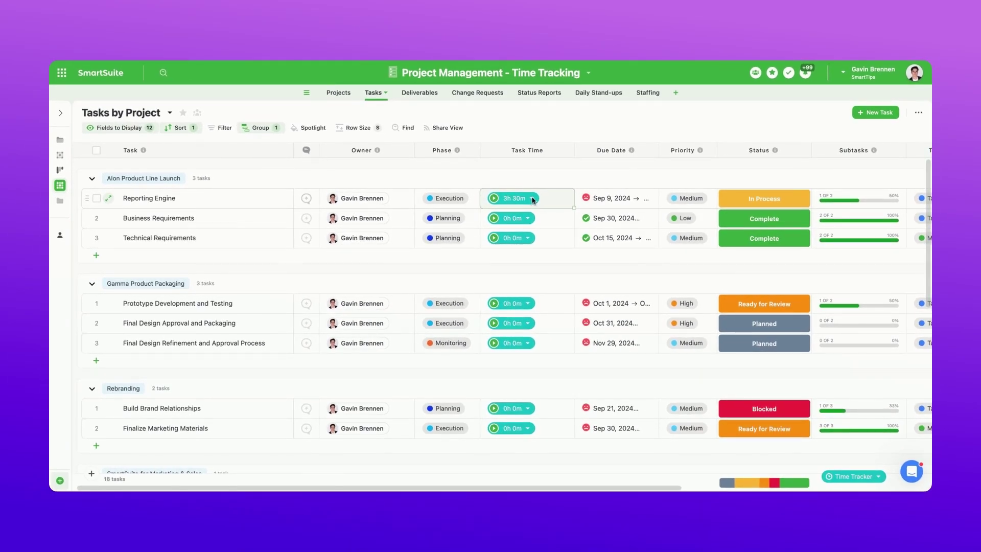
pyautogui.click(532, 199)
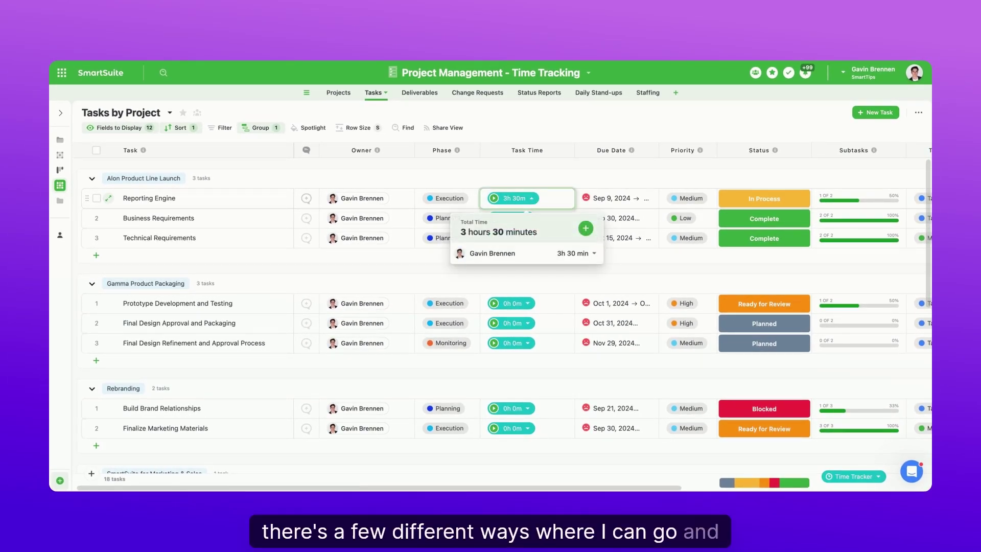
pyautogui.click(586, 229)
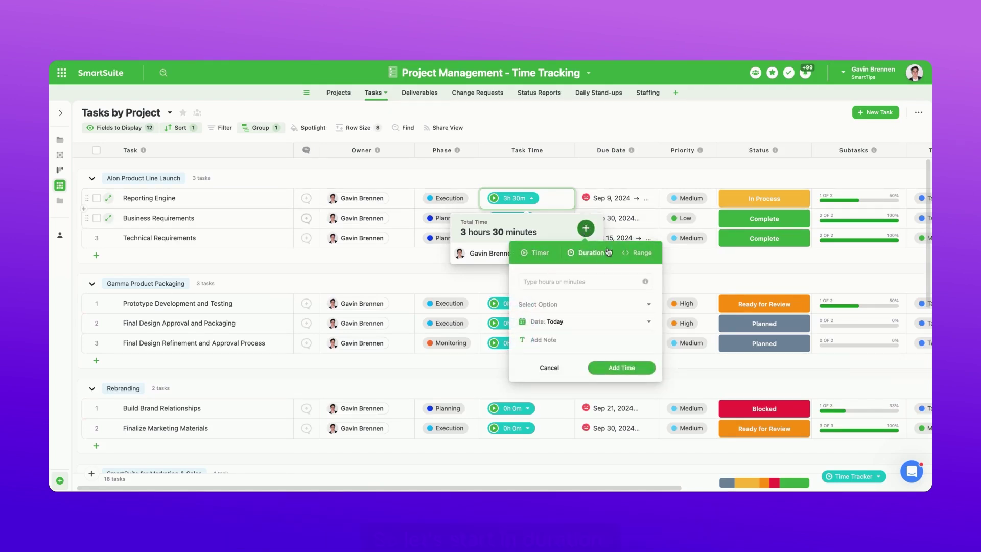
pyautogui.click(580, 281)
pyautogui.write('3')
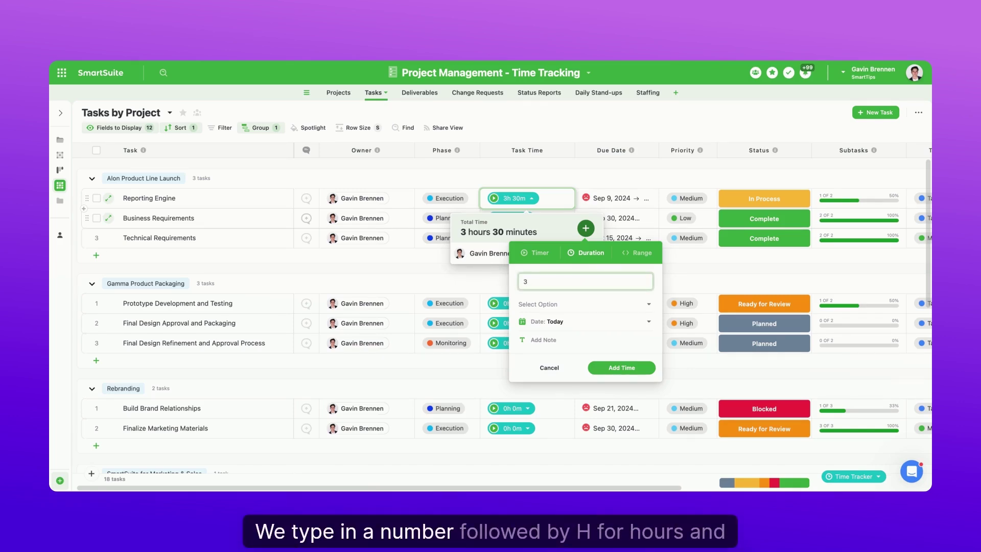
pyautogui.write('h')
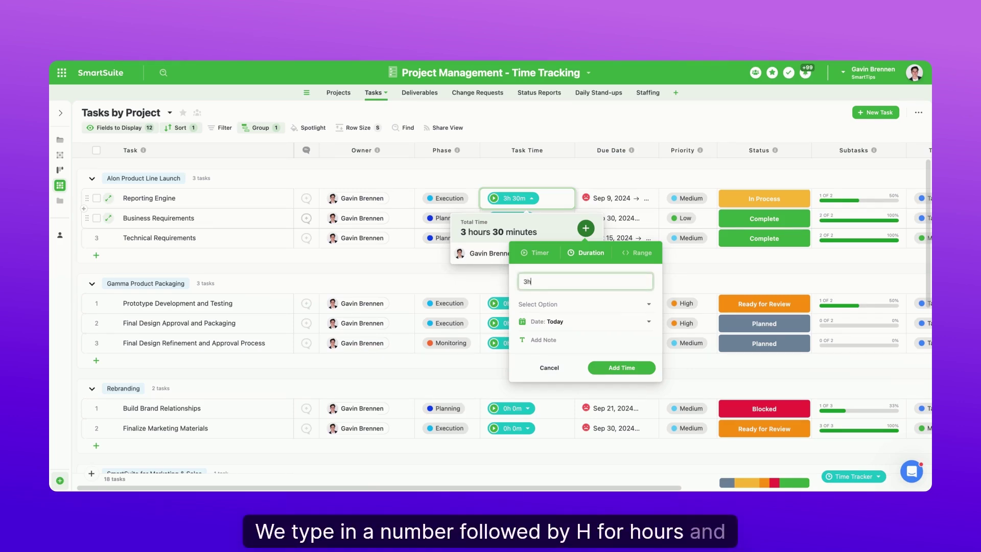
pyautogui.write('30')
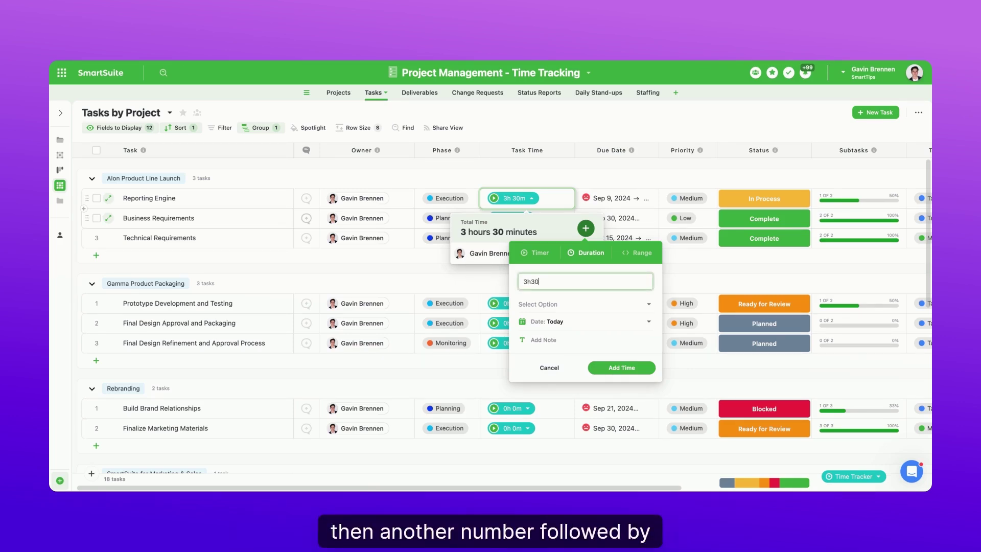
pyautogui.write('m')
pyautogui.press('BackSpace')
pyautogui.press('BackSpace')
pyautogui.press('BackSpace')
pyautogui.press('BackSpace')
pyautogui.press('BackSpace')
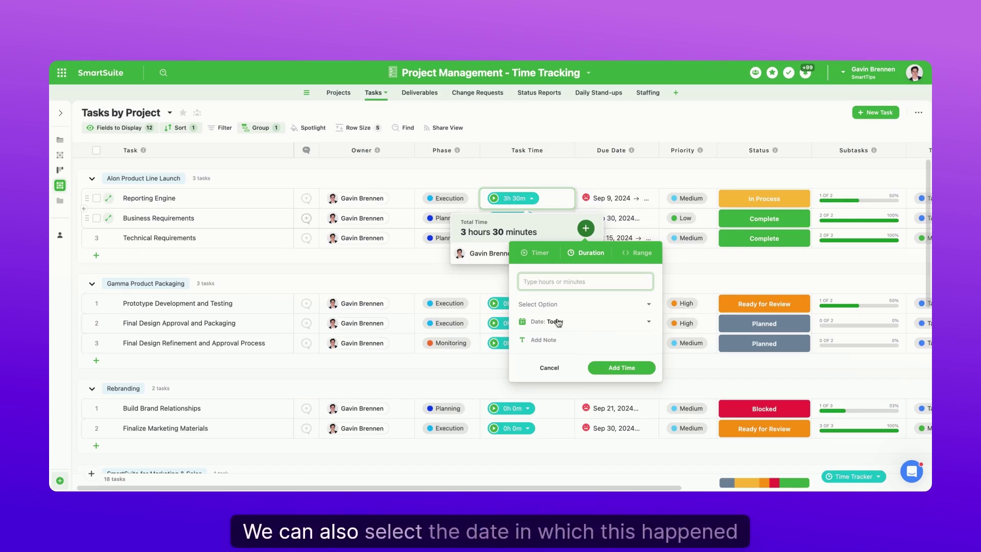
pyautogui.click(559, 322)
pyautogui.click(561, 326)
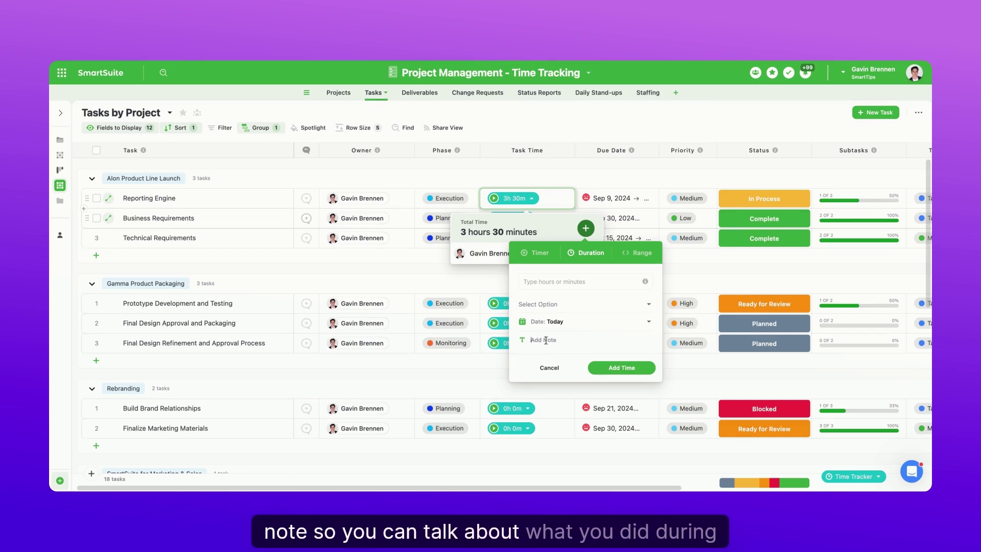
pyautogui.click(539, 257)
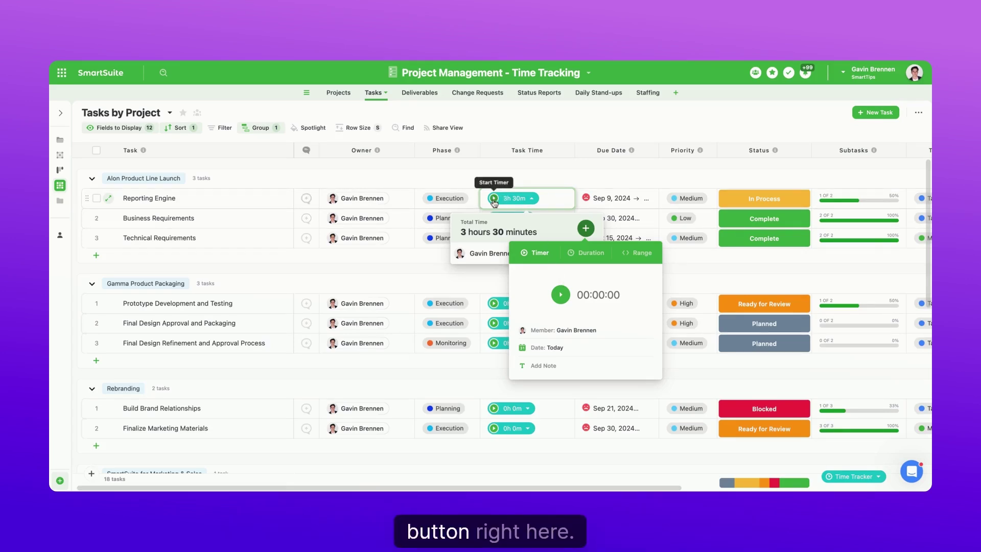
pyautogui.click(633, 255)
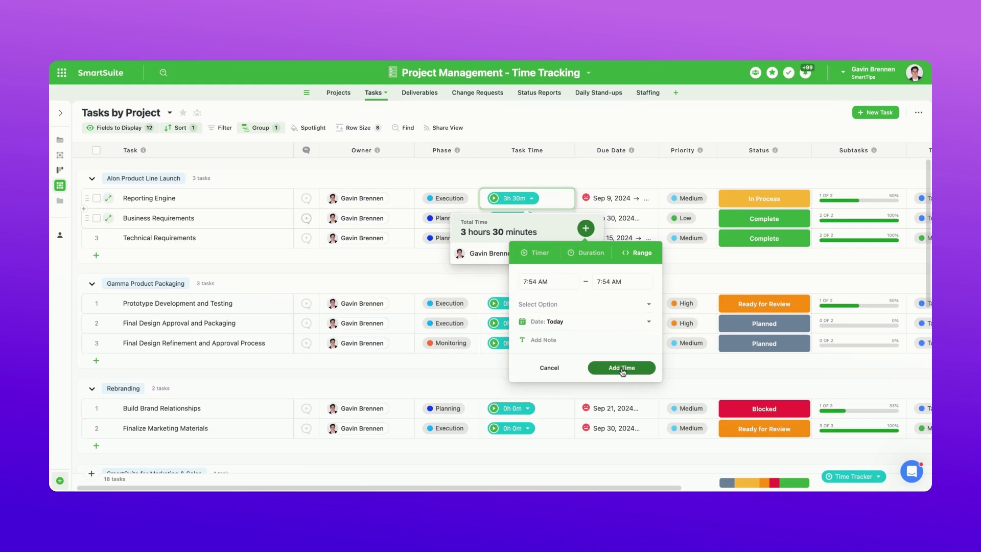
pyautogui.click(558, 372)
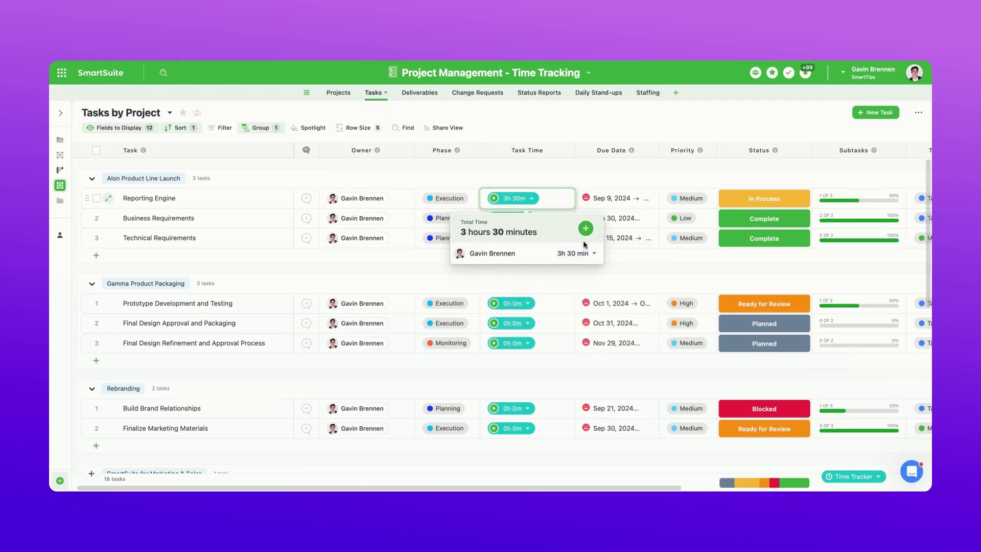
pyautogui.click(593, 164)
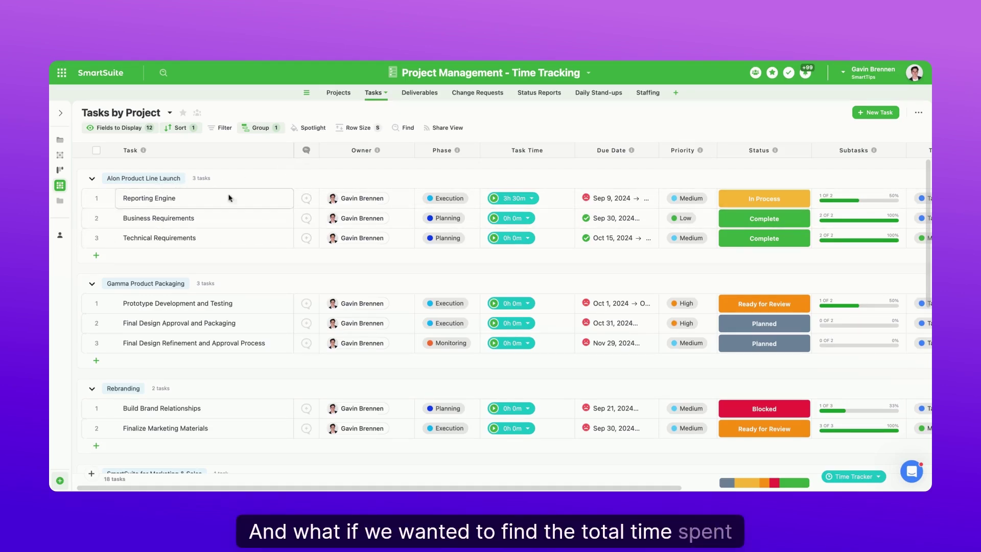
# Switch to the Projects table and scroll right to the Project Tasks column
pyautogui.click(340, 93)
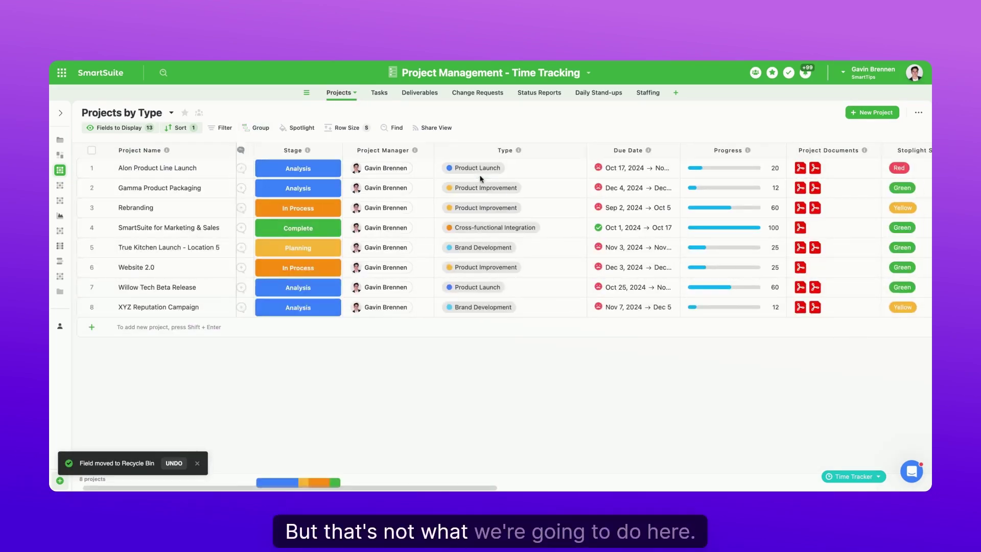
pyautogui.hscroll(10, 588, 229)
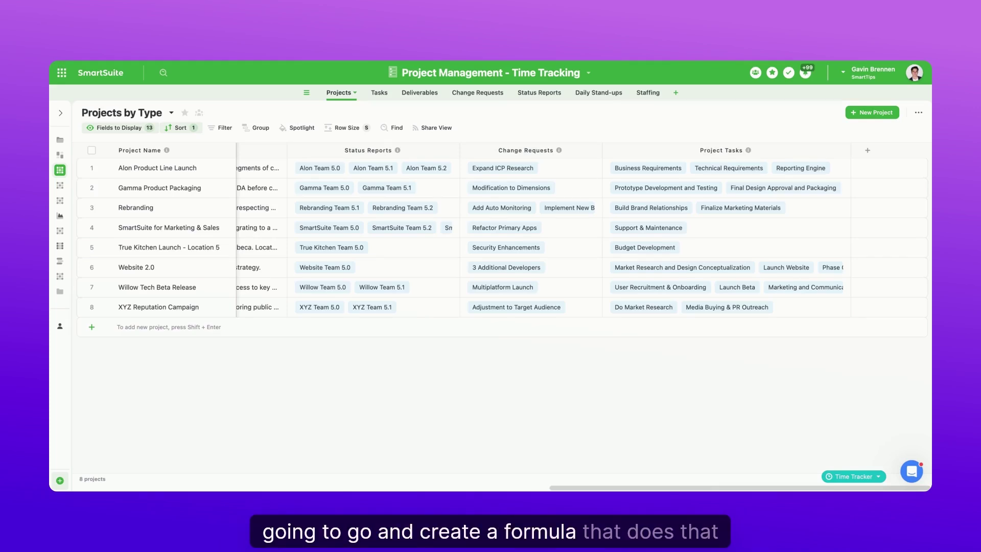
# In the Tasks table, enter 2 for Business Requirements and 1h30 for Technical Requirements
pyautogui.click(379, 92)
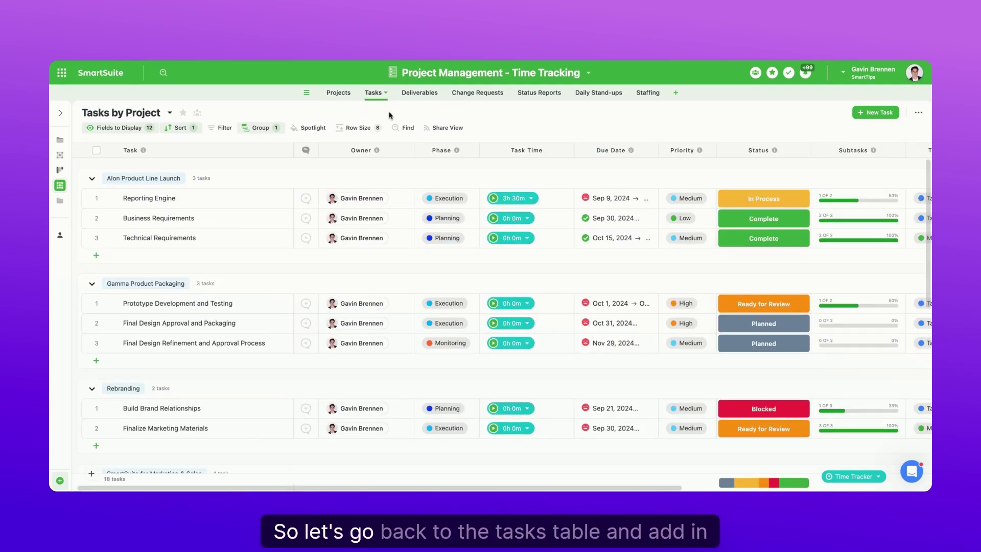
pyautogui.click(532, 221)
pyautogui.write('2h')
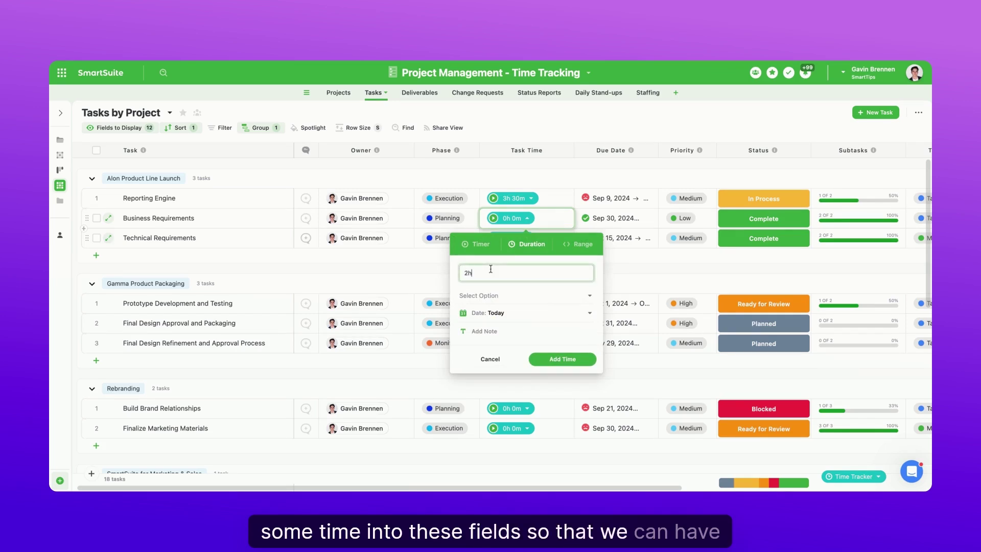
pyautogui.press('Return')
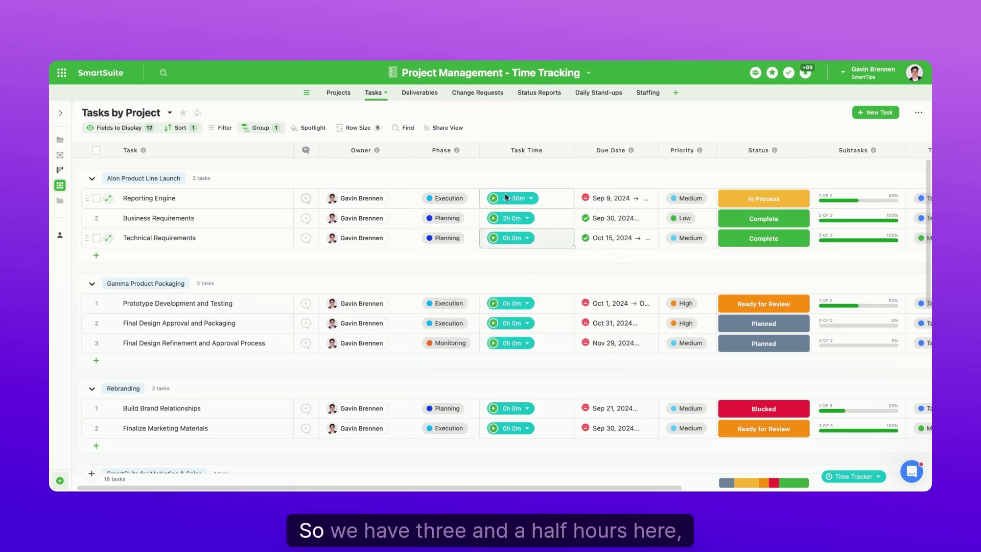
pyautogui.click(512, 239)
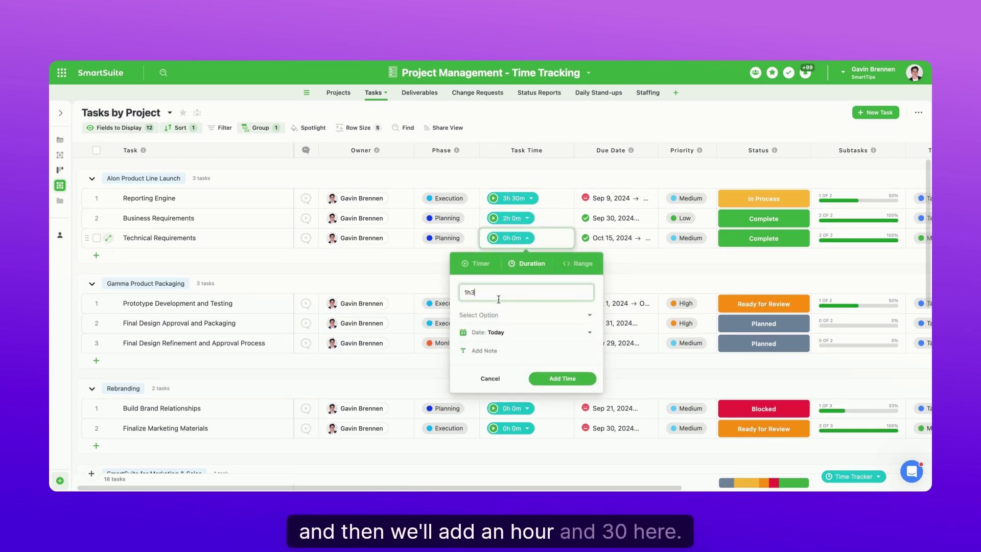
pyautogui.press('Return')
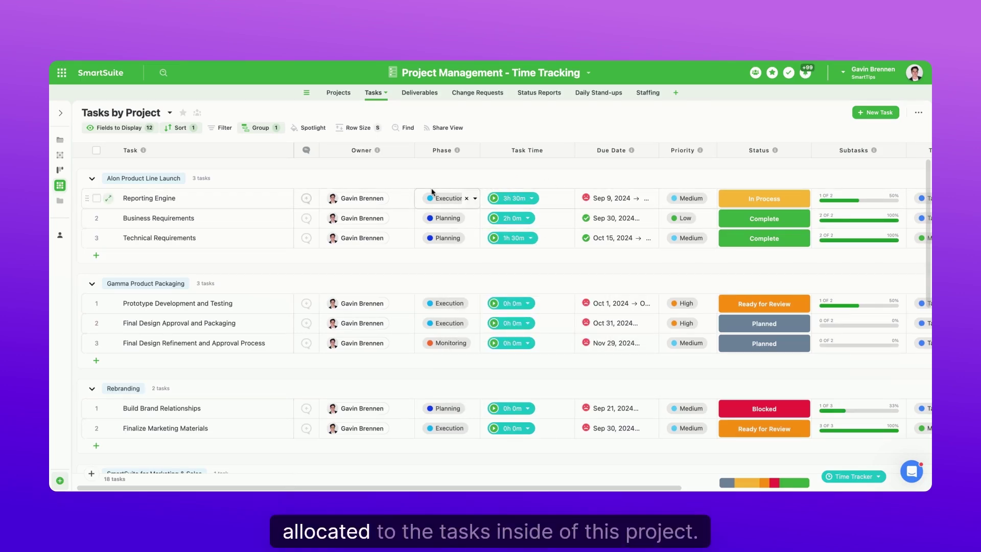
# Add a new Formula field to the Projects table and turn on its Advanced Editor
pyautogui.click(344, 96)
pyautogui.hscroll(5, 622, 172)
pyautogui.hscroll(8, 621, 172)
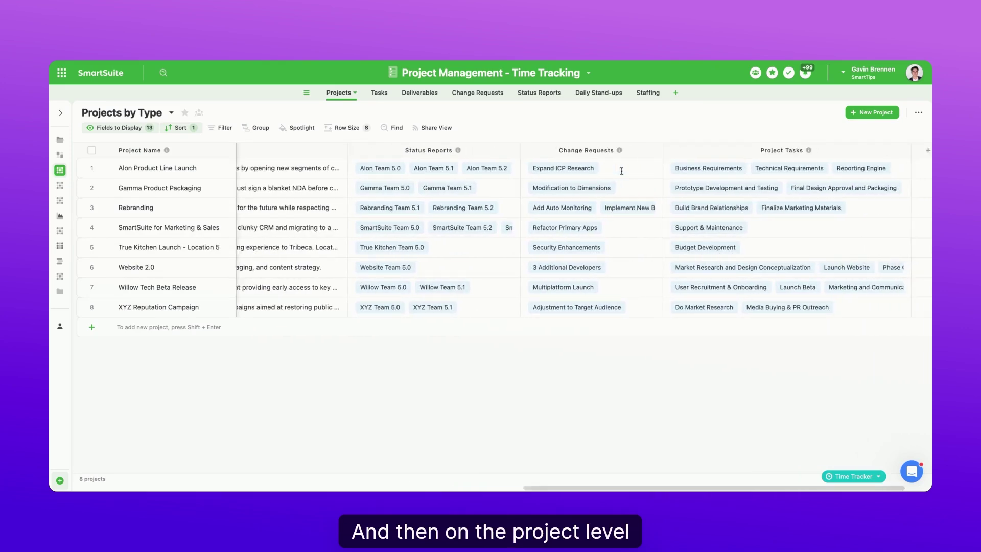
pyautogui.click(869, 151)
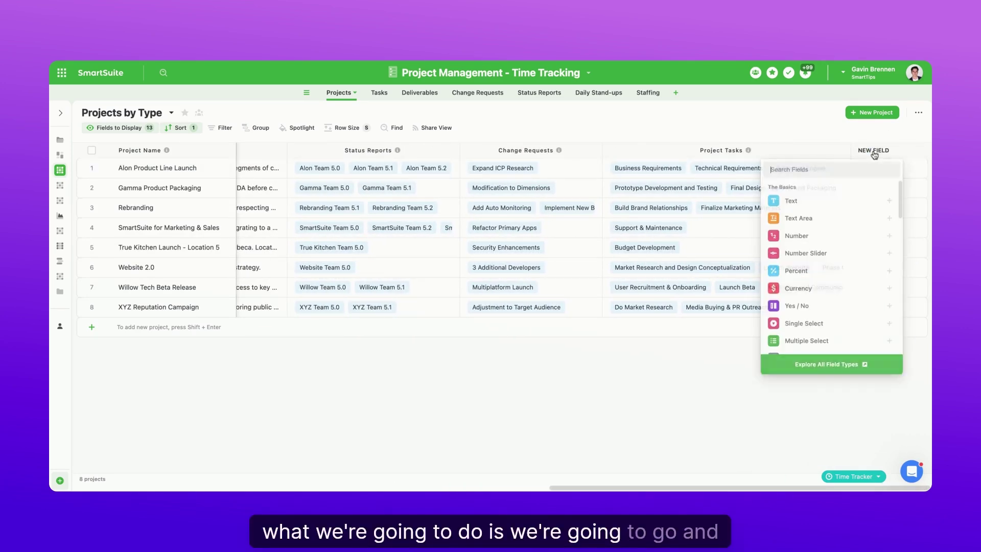
pyautogui.write('form')
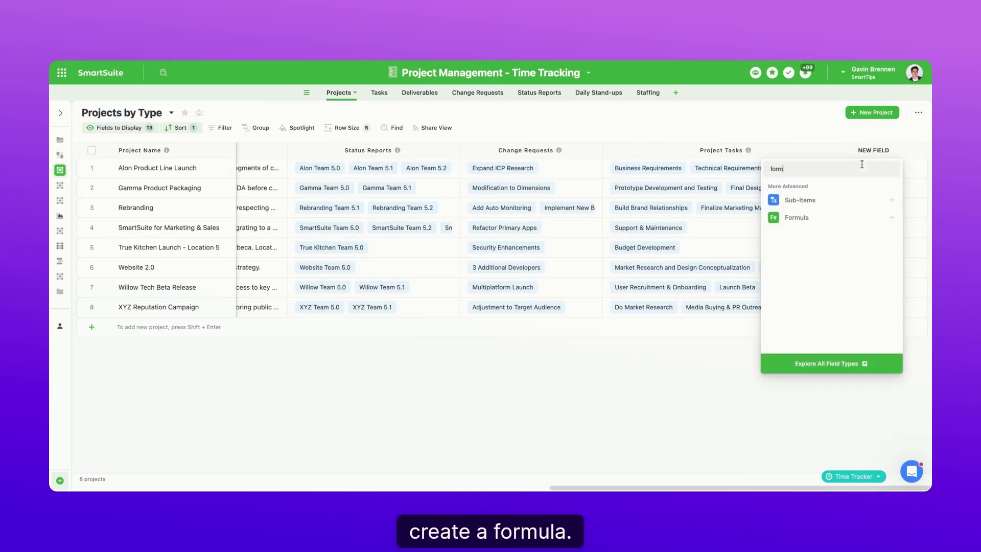
pyautogui.click(790, 217)
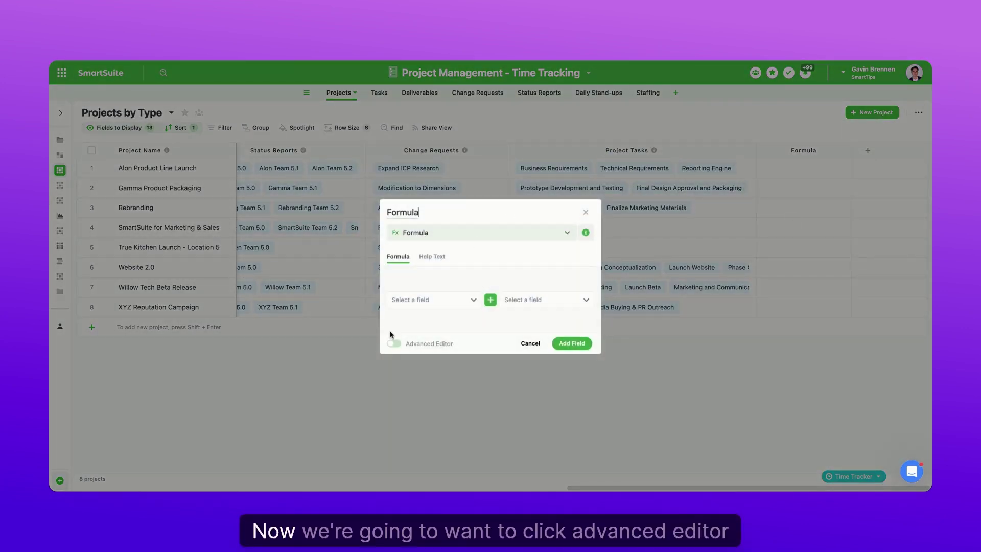
pyautogui.click(394, 343)
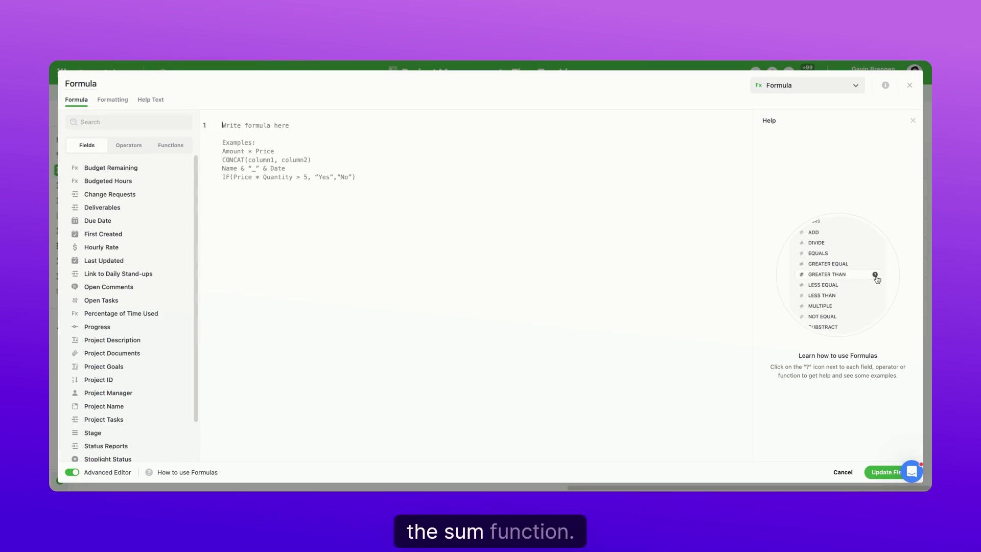
# Build SUM([Project Tasks]) by inserting the SUM function and the Project Tasks field
pyautogui.click(153, 122)
pyautogui.write('s')
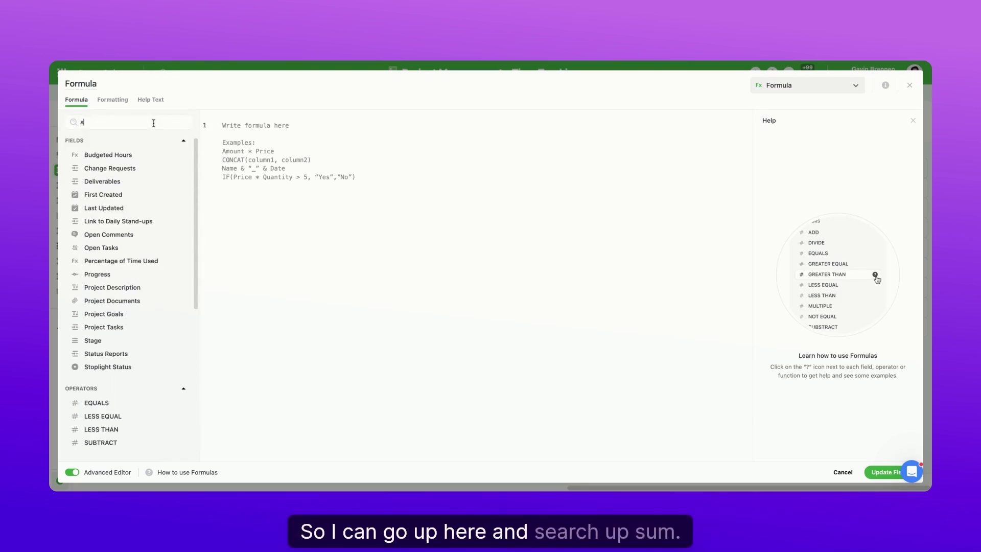
pyautogui.write('um')
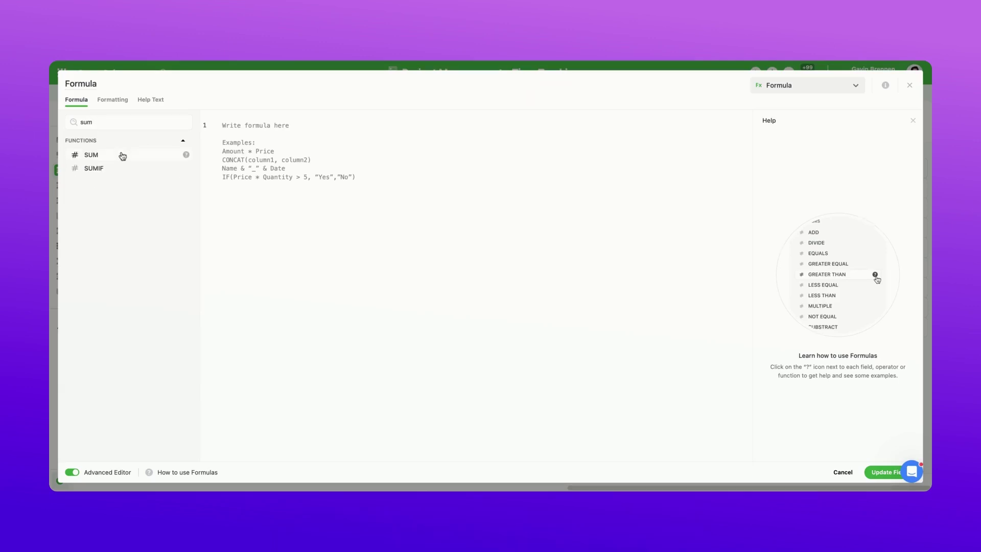
pyautogui.click(123, 156)
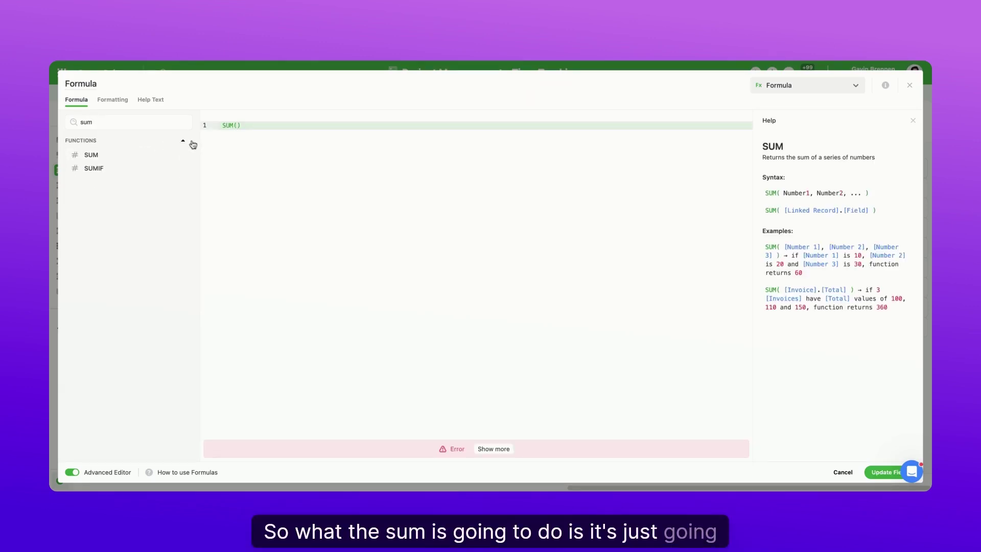
pyautogui.click(234, 125)
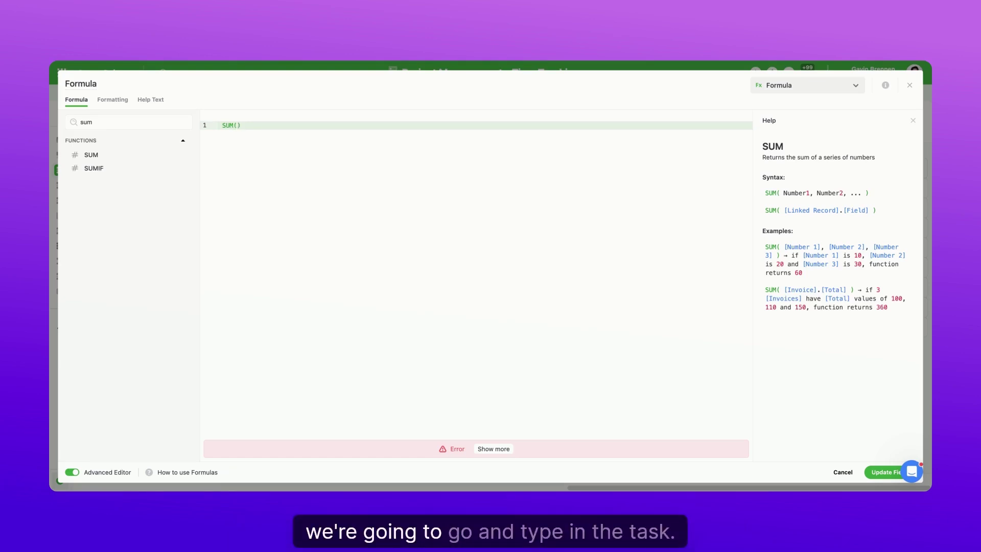
pyautogui.write('task')
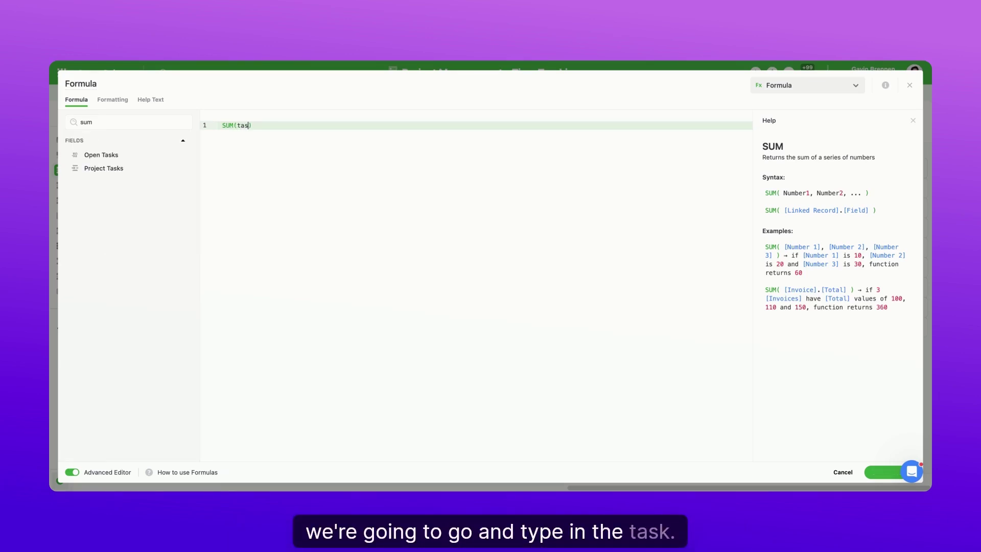
pyautogui.click(93, 172)
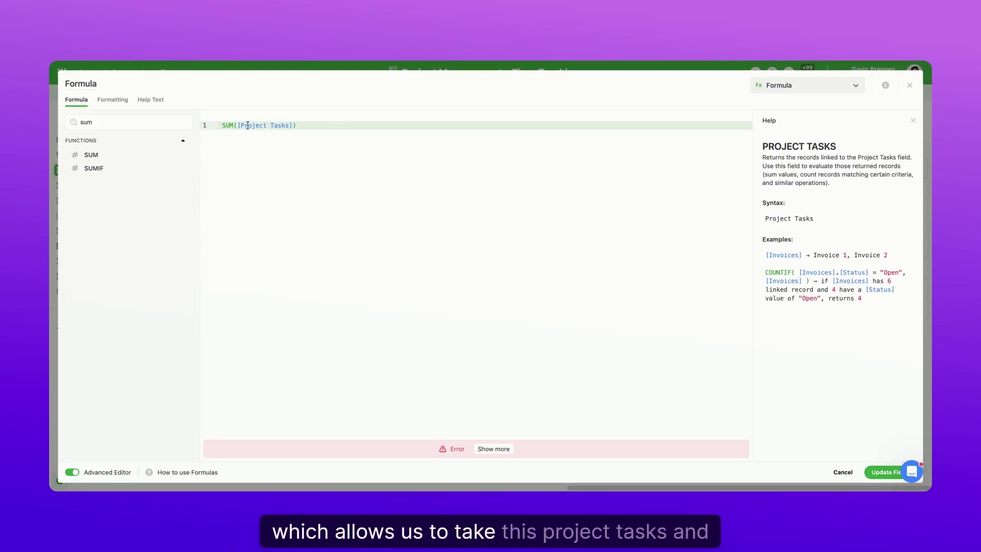
# Append the linked Task Time field to get SUM([Project Tasks].[Task Time])
pyautogui.moveTo(238, 126); pyautogui.dragTo(281, 125)
pyautogui.click(292, 125)
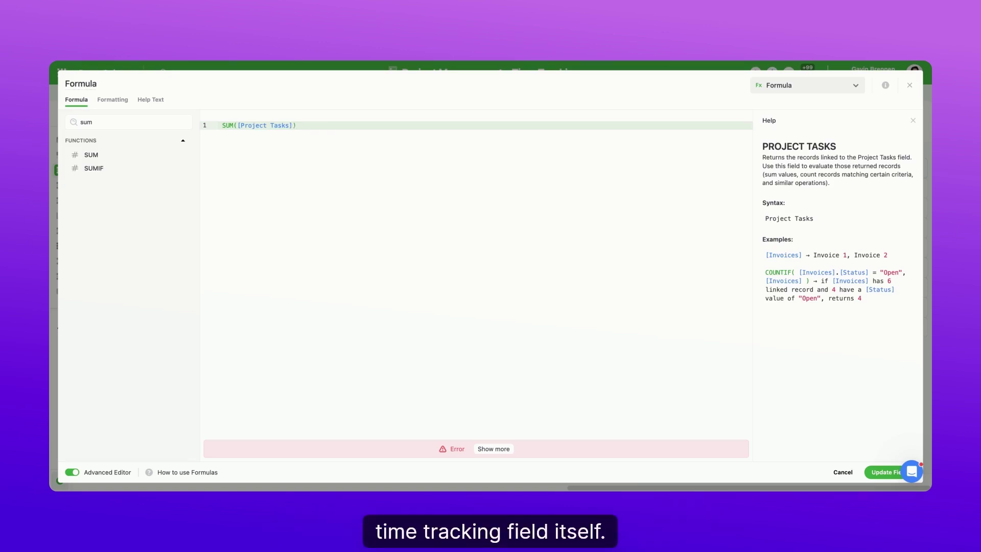
pyautogui.write('.')
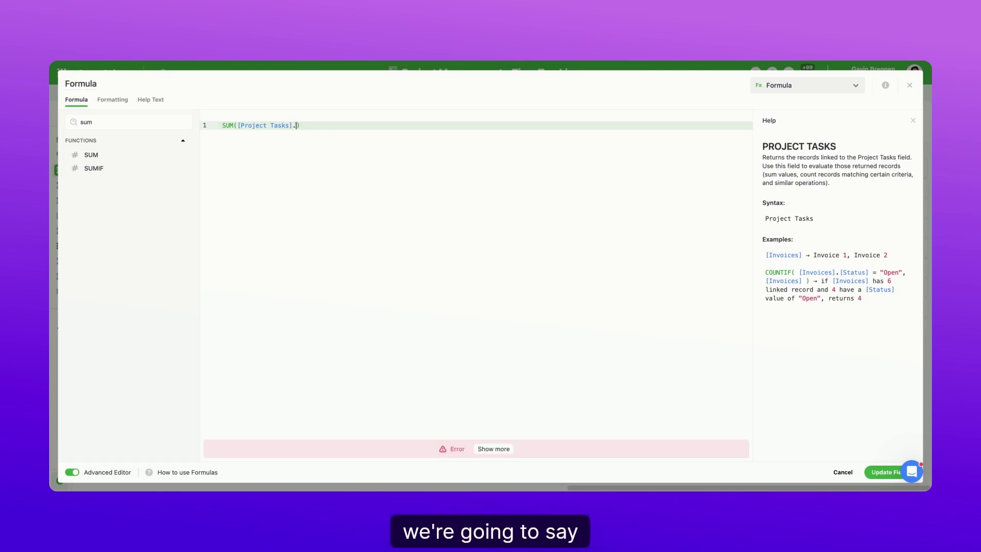
pyautogui.write('time')
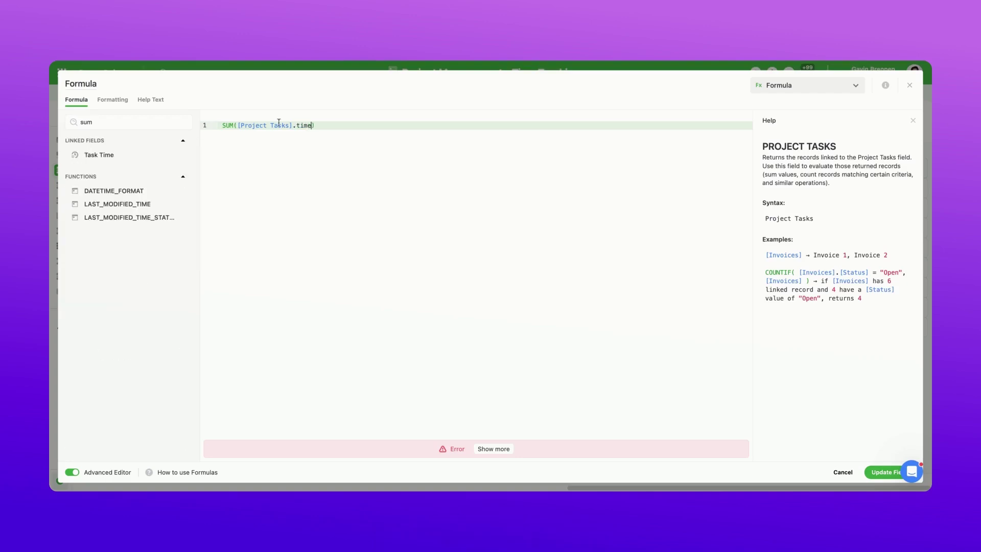
pyautogui.click(85, 158)
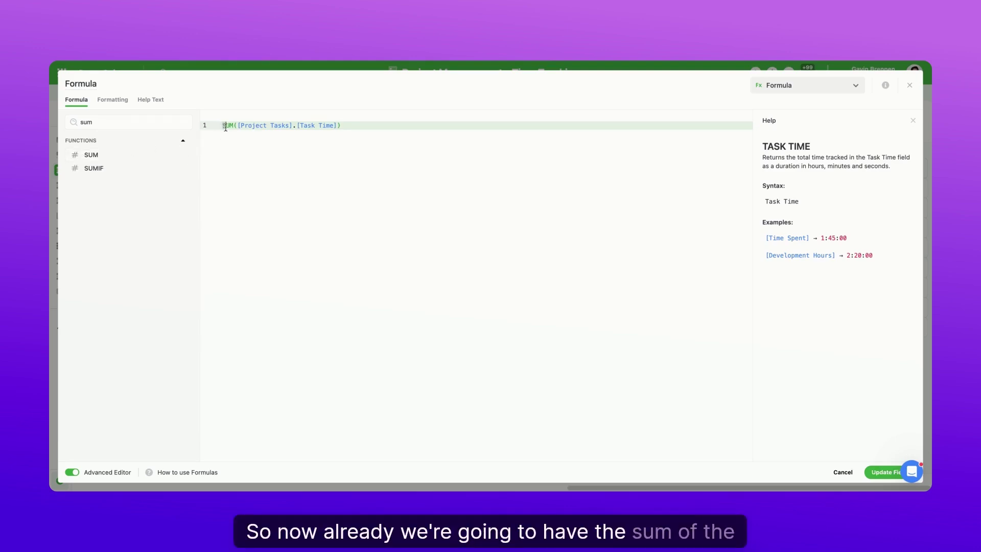
pyautogui.moveTo(298, 126); pyautogui.dragTo(334, 126)
pyautogui.click(356, 126)
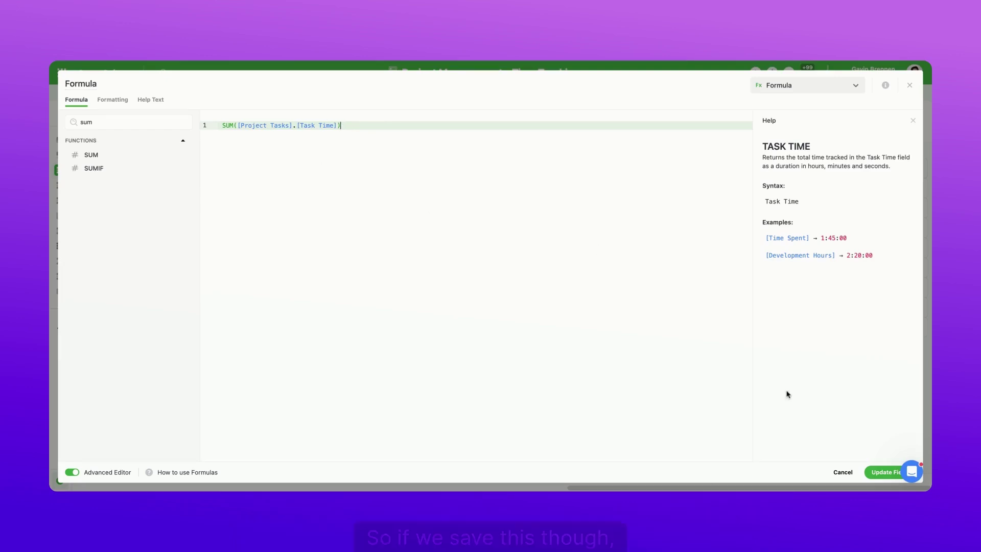
# Save the SUM formula field, showing 25,209.00 for Alon Product Line Launch
pyautogui.click(879, 473)
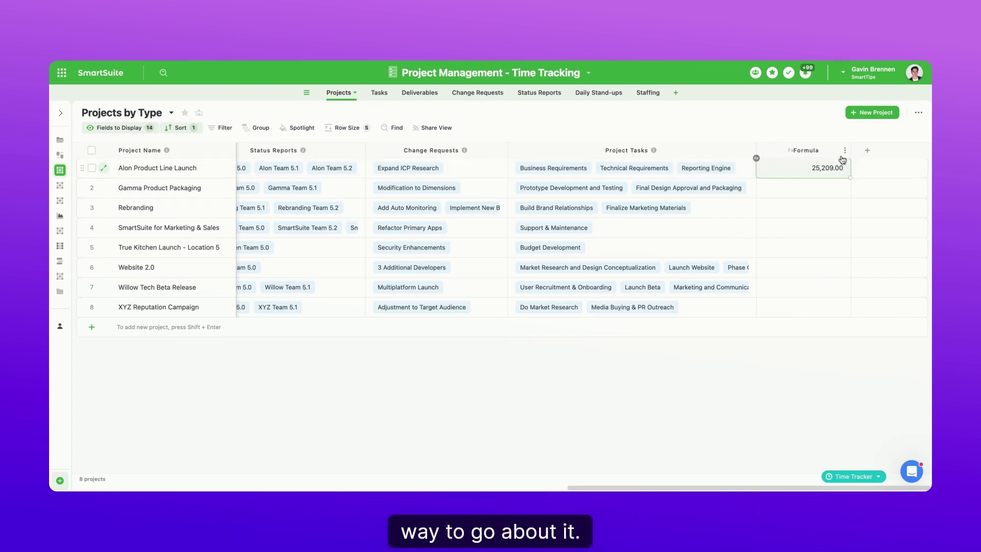
pyautogui.click(844, 150)
# Append / 3600 to the formula and save it
pyautogui.click(814, 172)
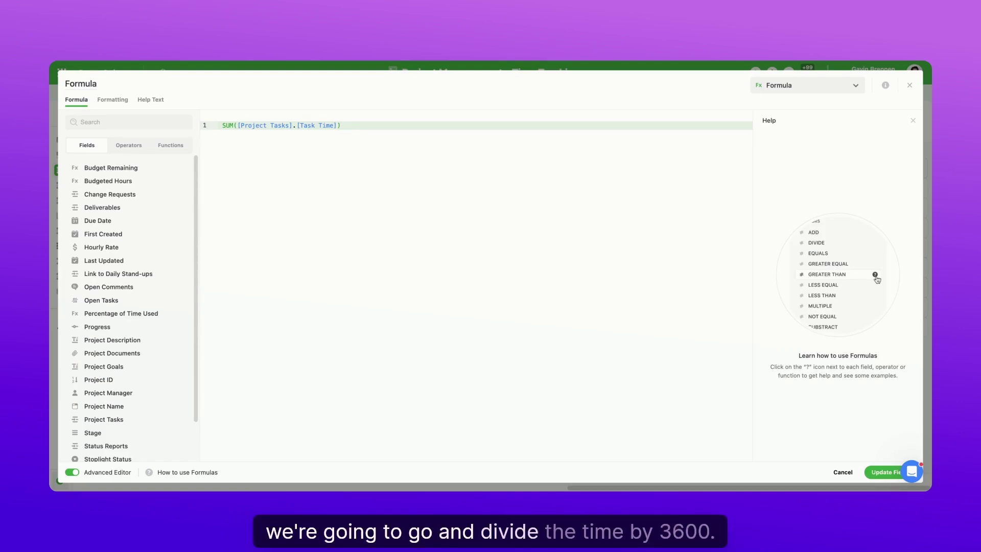
pyautogui.write('3600')
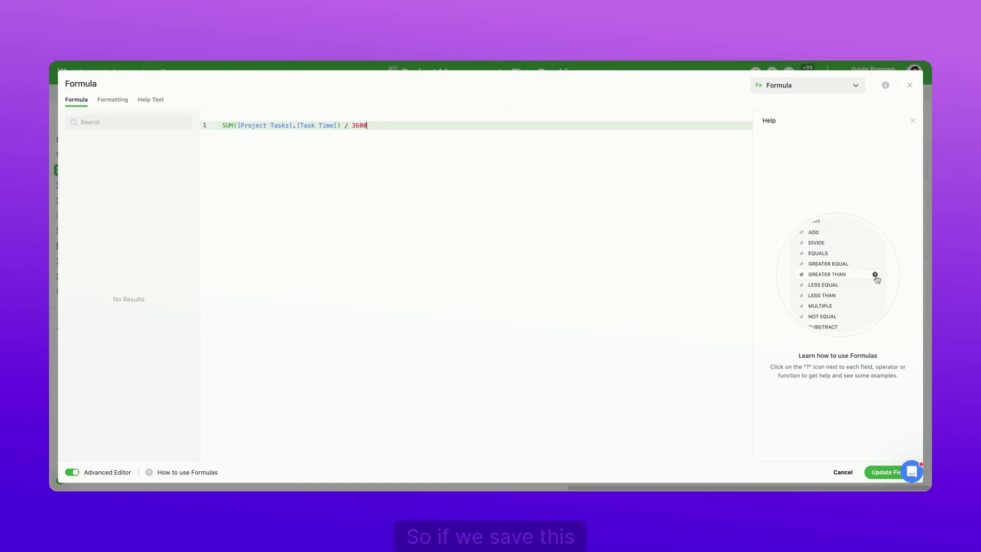
pyautogui.click(879, 471)
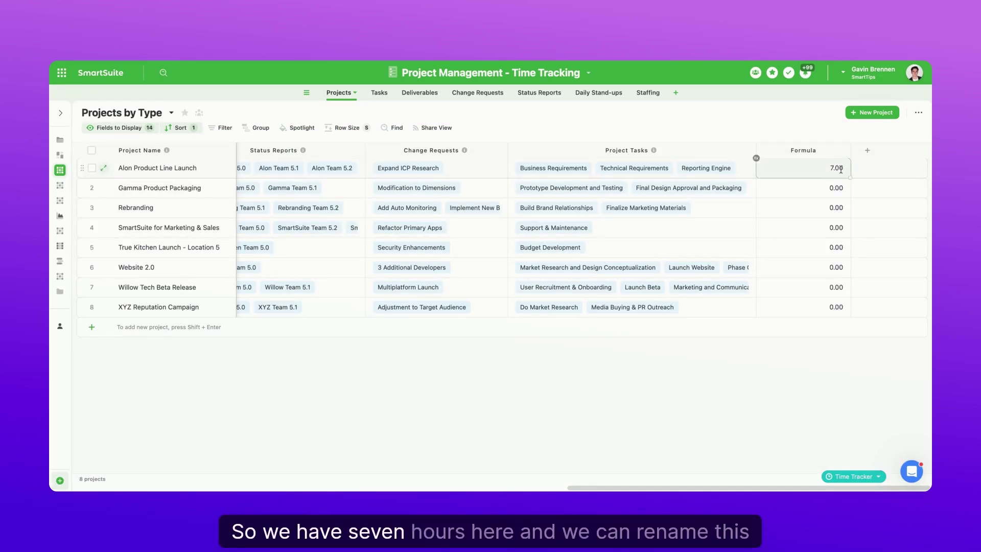
# Rename the formula field TOTAL PROJECT HOURS, showing 7.00 for Alon Product Line Launch
pyautogui.click(845, 150)
pyautogui.click(797, 173)
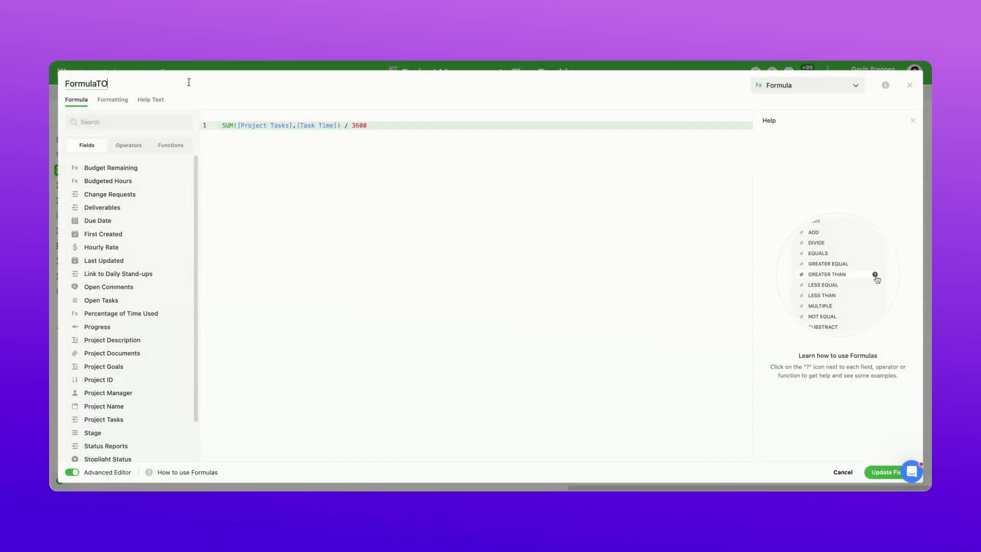
pyautogui.press('super+a')
pyautogui.write('TOT')
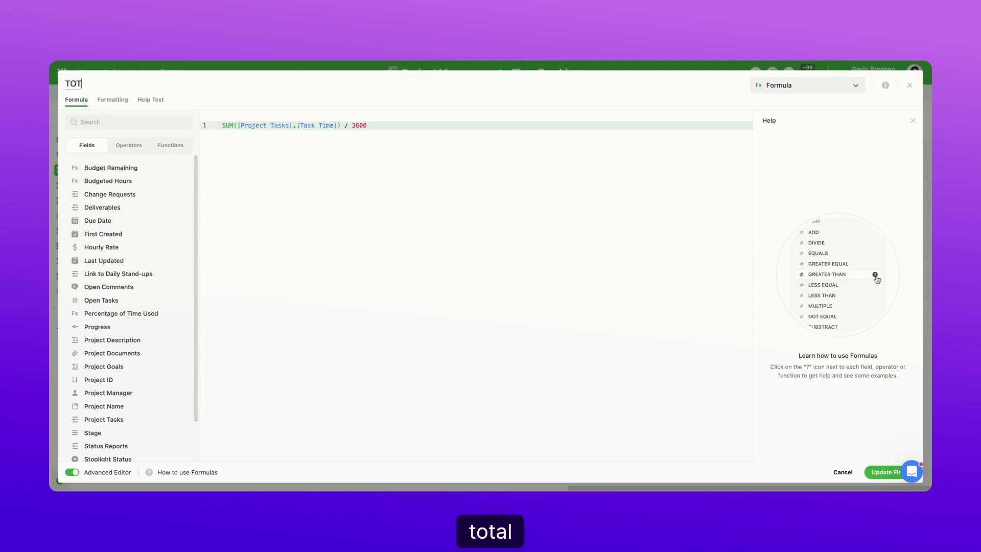
pyautogui.write('AL PROJECT HOURS')
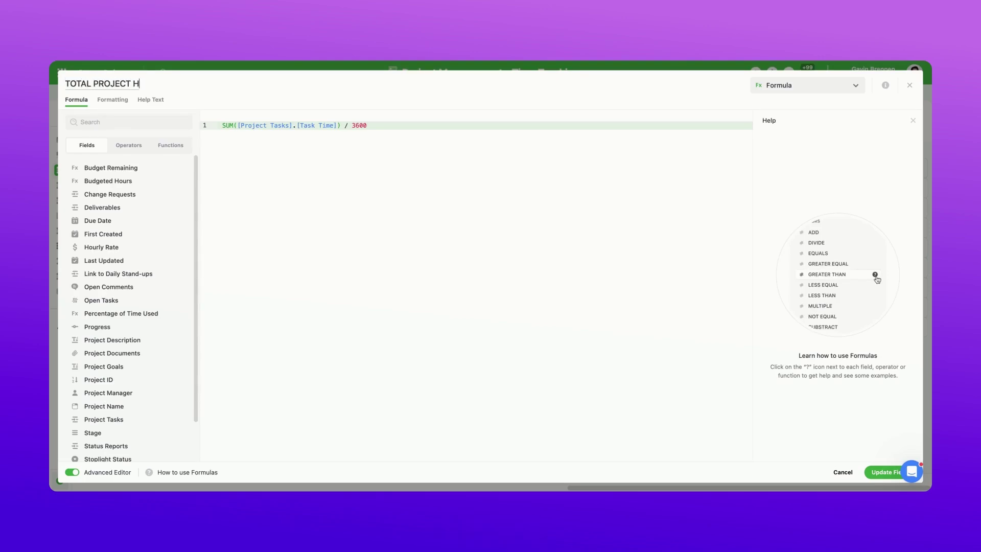
pyautogui.click(876, 471)
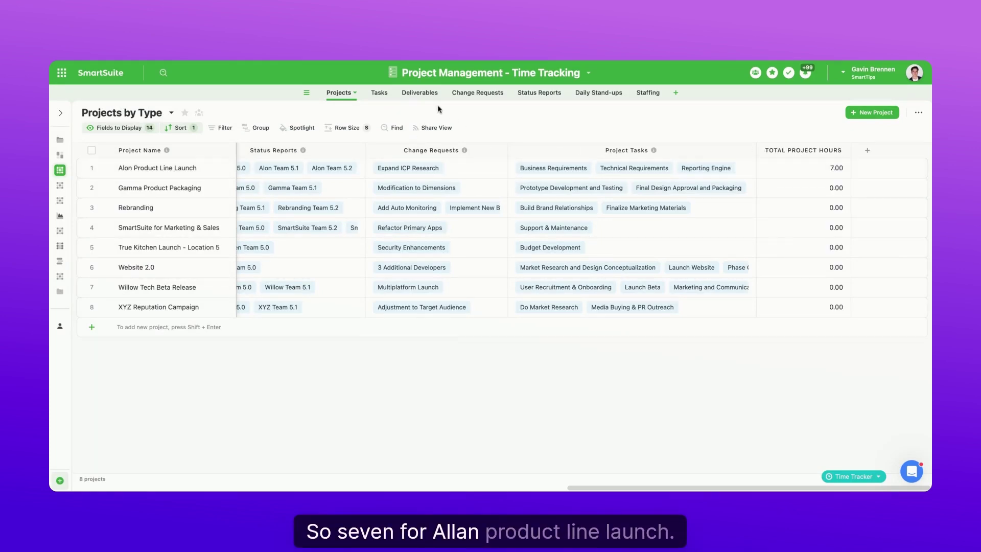
# Compare the Tasks table's 3h 30m, 2h and 1h 30m with Projects' 7.00 TOTAL PROJECT HOURS
pyautogui.click(379, 93)
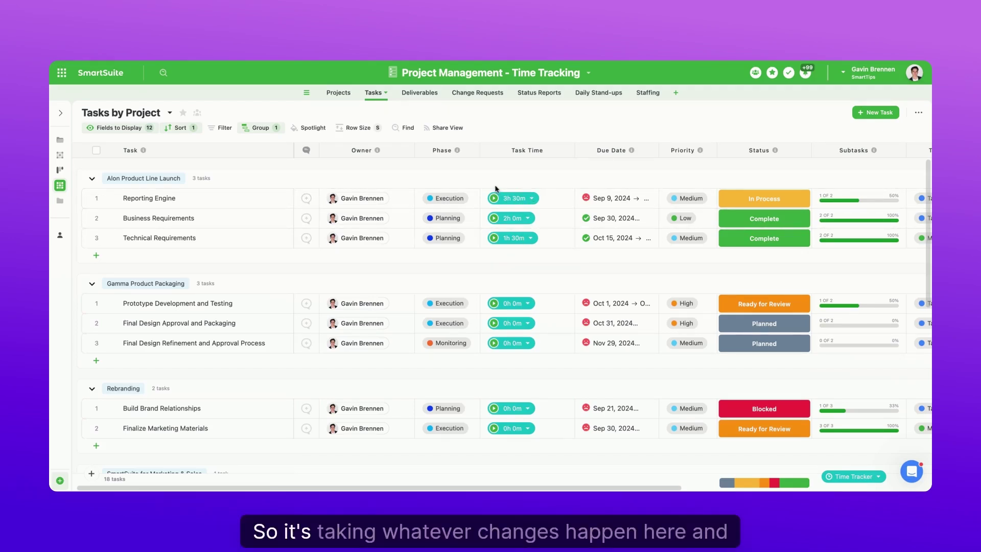
pyautogui.click(338, 93)
pyautogui.hscroll(20, 646, 211)
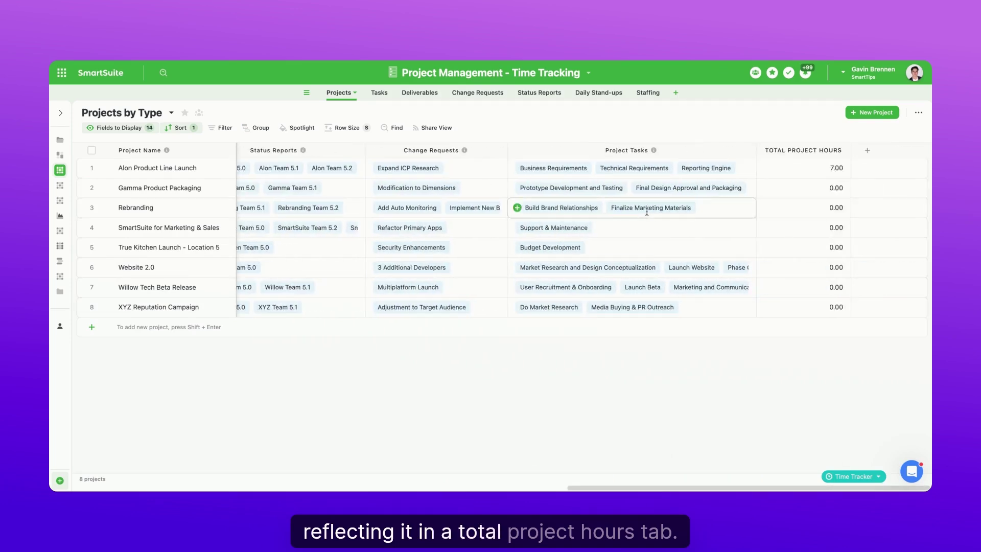